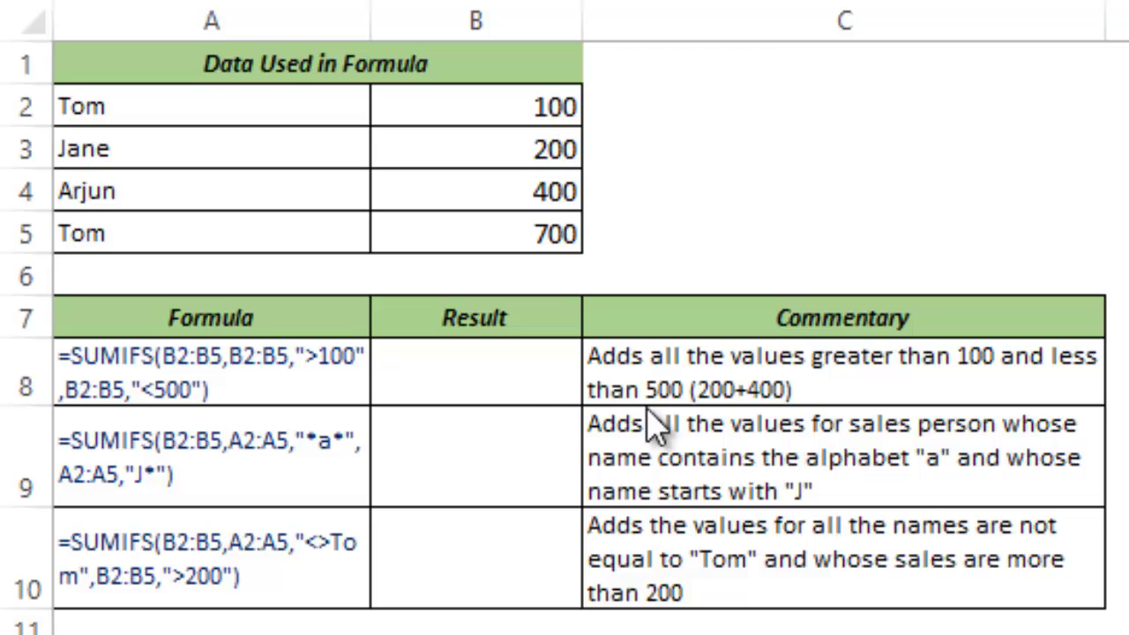
- Start a SUMIFS formula in Result cell B8, leaving the entry at =SUMIFS(
{"action": "left_click_drag", "start_coordinate": [512, 375], "coordinate": [476, 565]}
{"action": "left_click", "coordinate": [510, 371]}
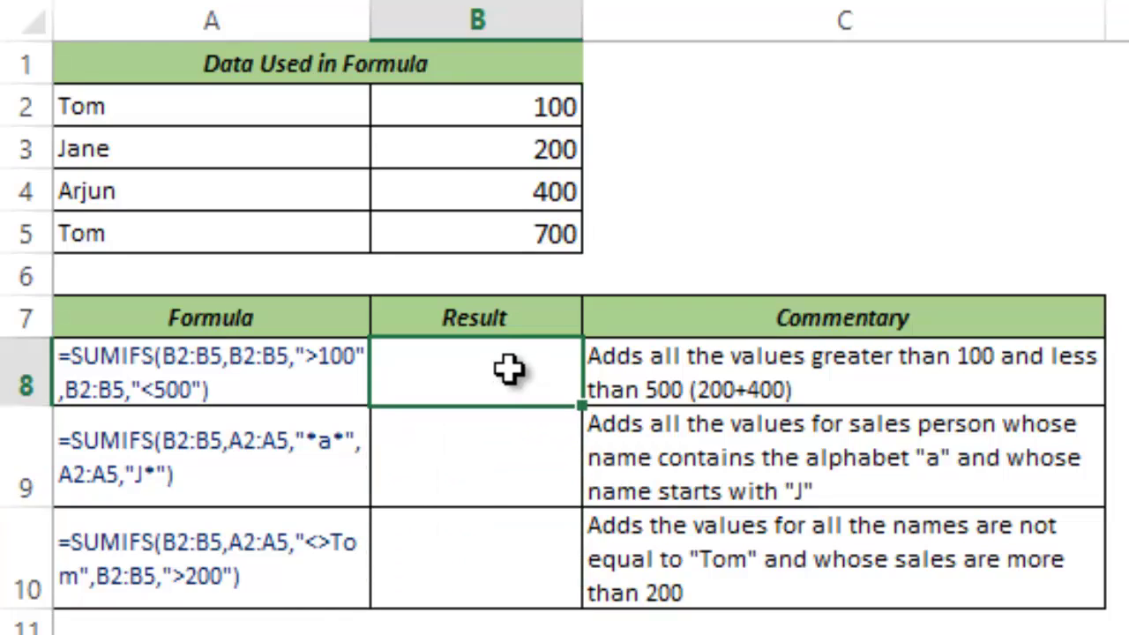
{"action": "type", "text": "=sumif"}
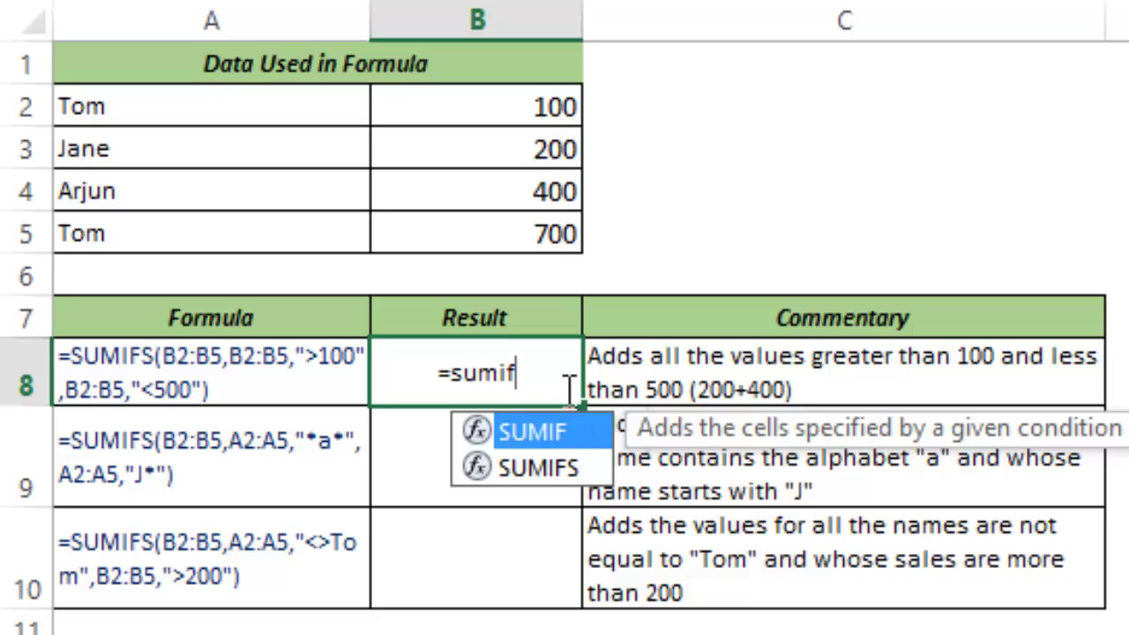
{"action": "type", "text": "s"}
{"action": "key", "text": "Tab"}
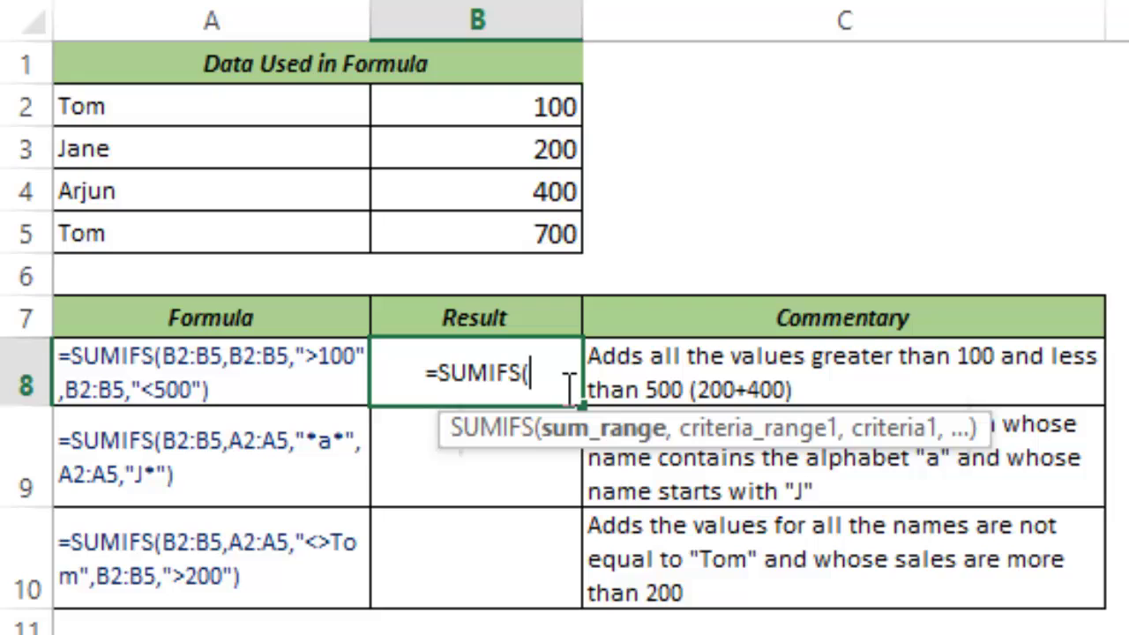
{"action": "left_click_drag", "start_coordinate": [461, 444], "coordinate": [276, 477]}
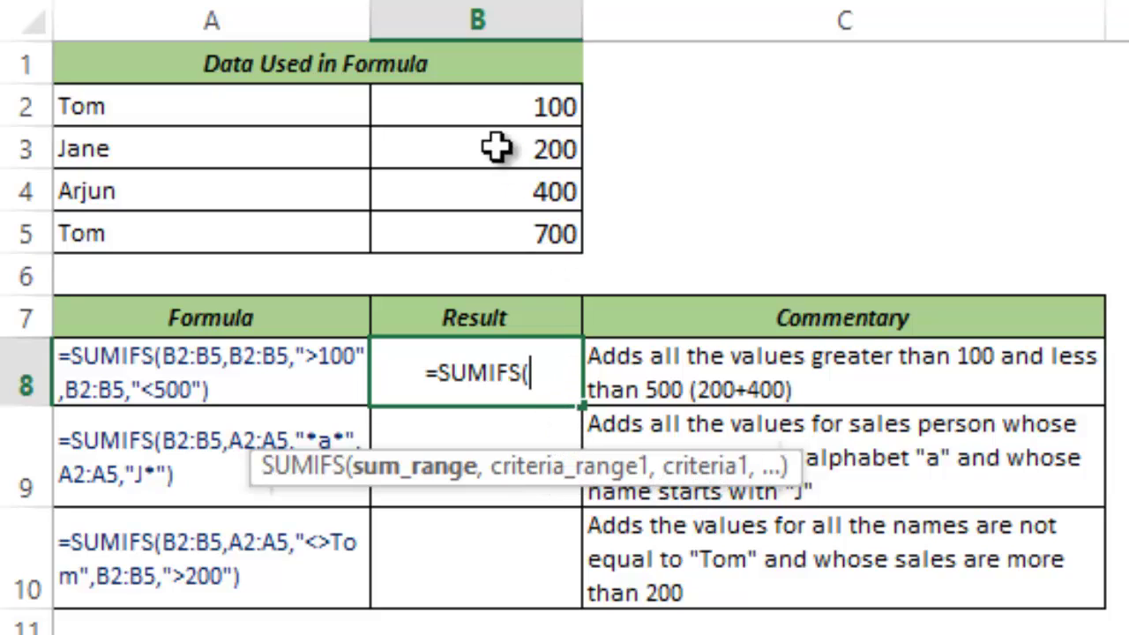
- Enter B2:B5 as both the sum range and first criteria range, with criterion ">100"
{"action": "left_click_drag", "start_coordinate": [496, 100], "coordinate": [504, 232]}
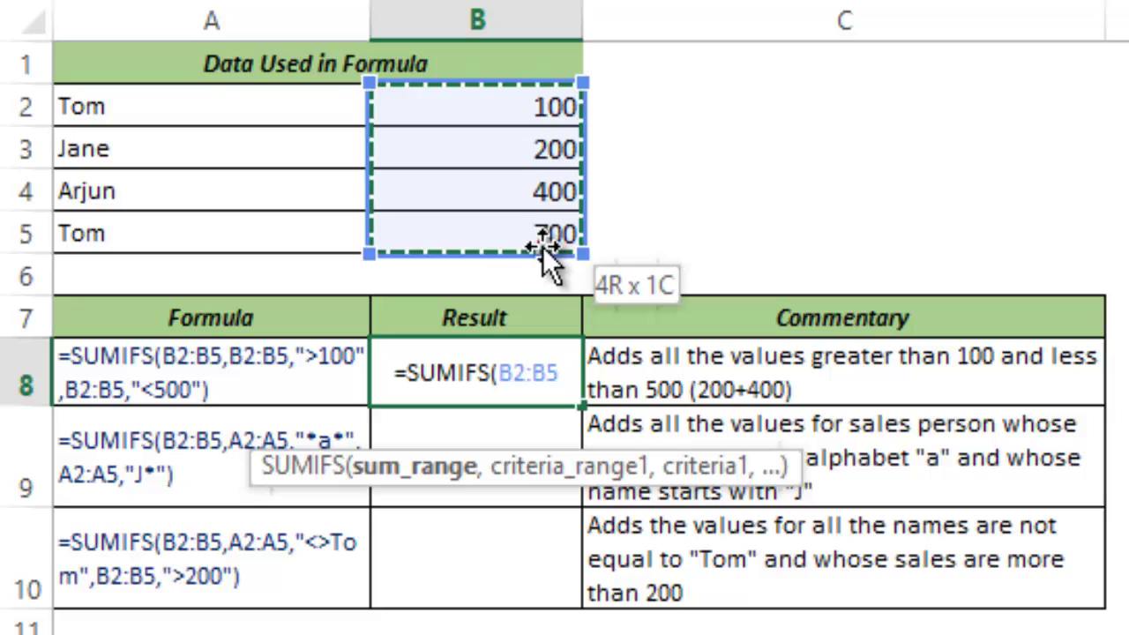
{"action": "type", "text": ","}
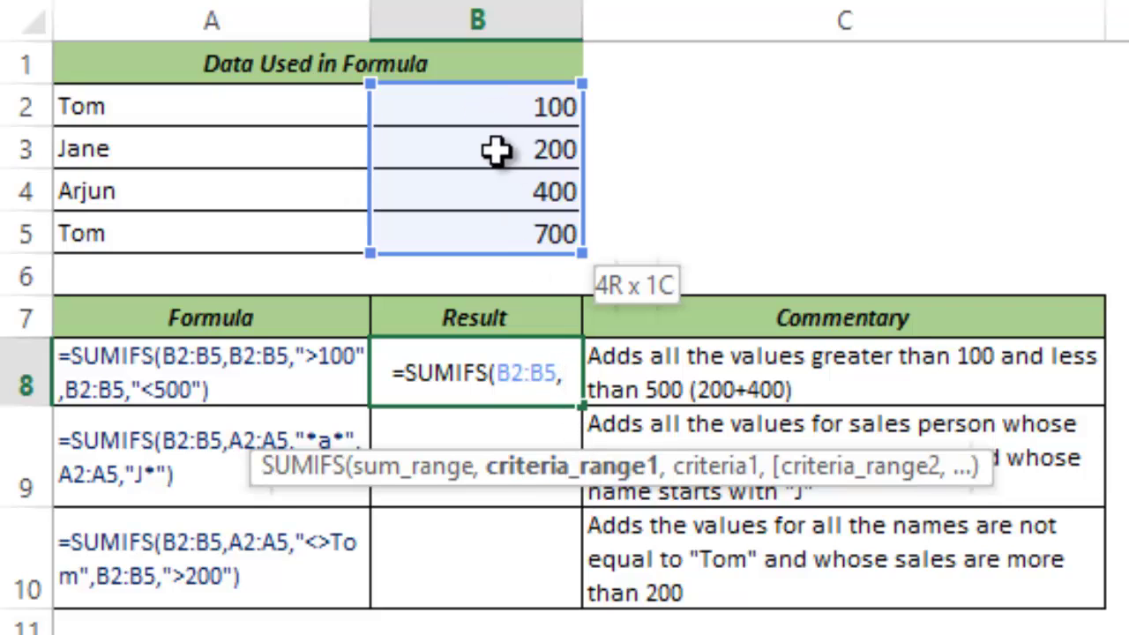
{"action": "left_click_drag", "start_coordinate": [494, 109], "coordinate": [491, 227]}
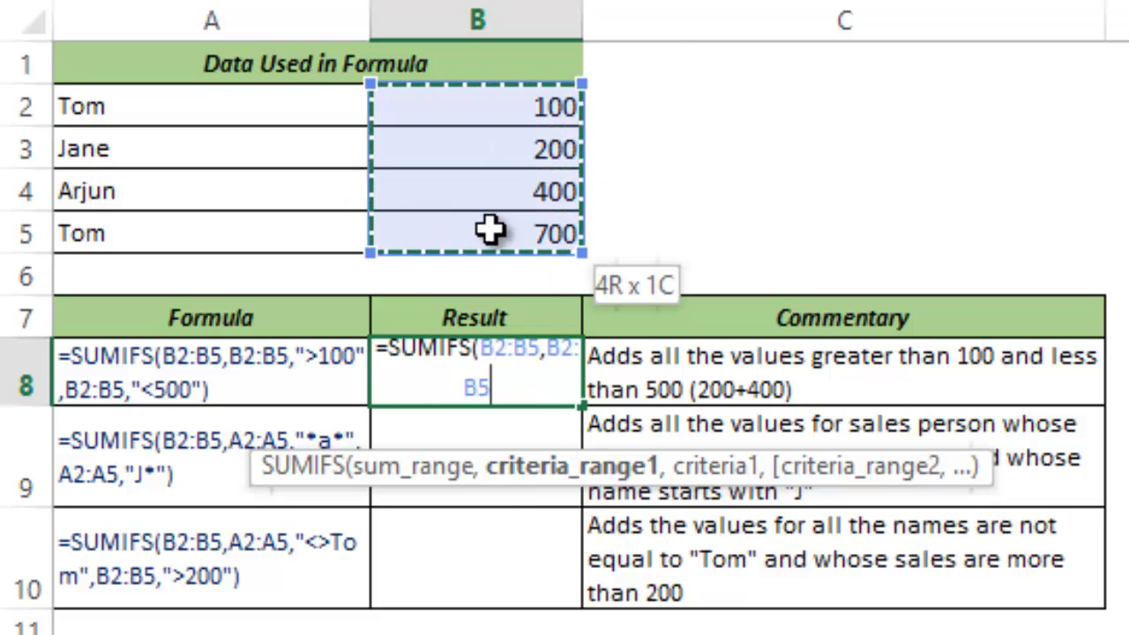
{"action": "type", "text": ","}
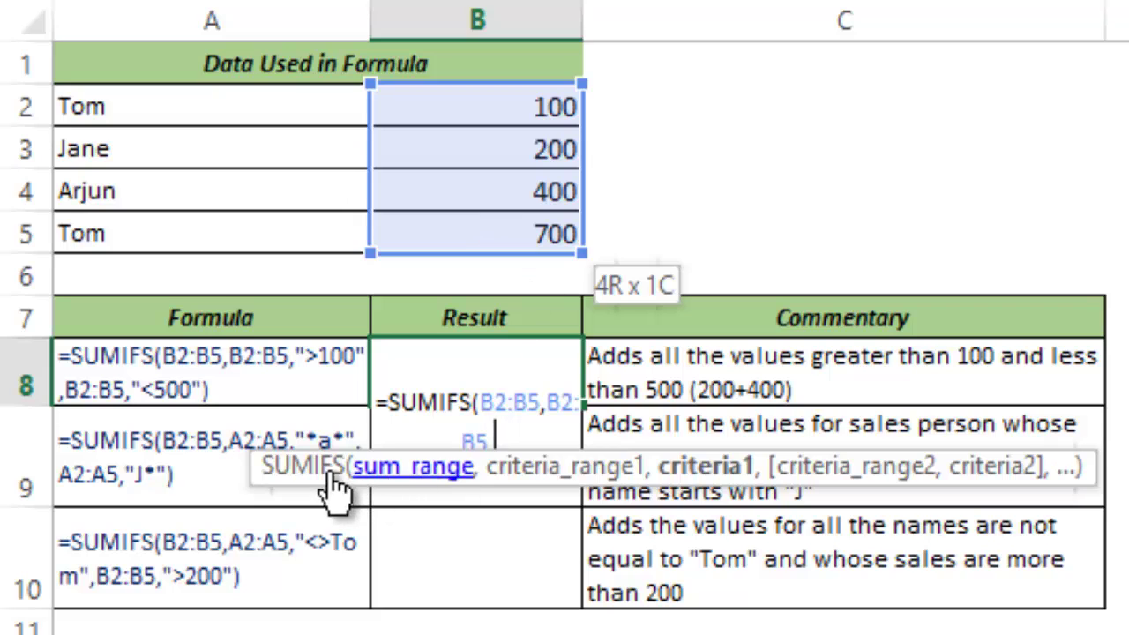
{"action": "left_click_drag", "start_coordinate": [262, 479], "coordinate": [235, 509]}
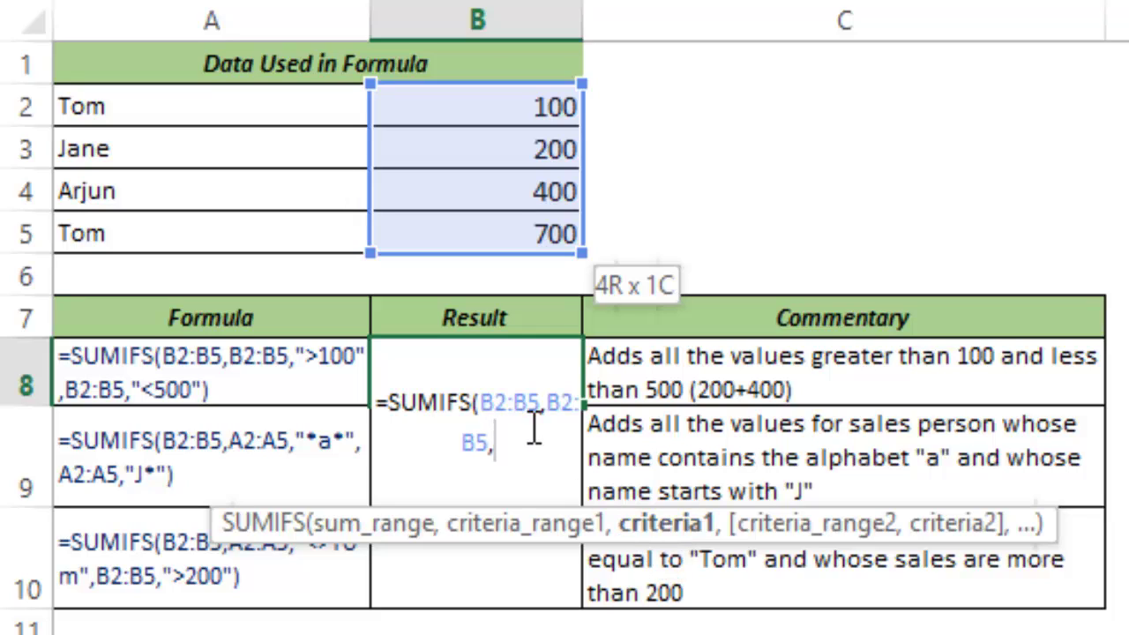
{"action": "type", "text": "\">100"}
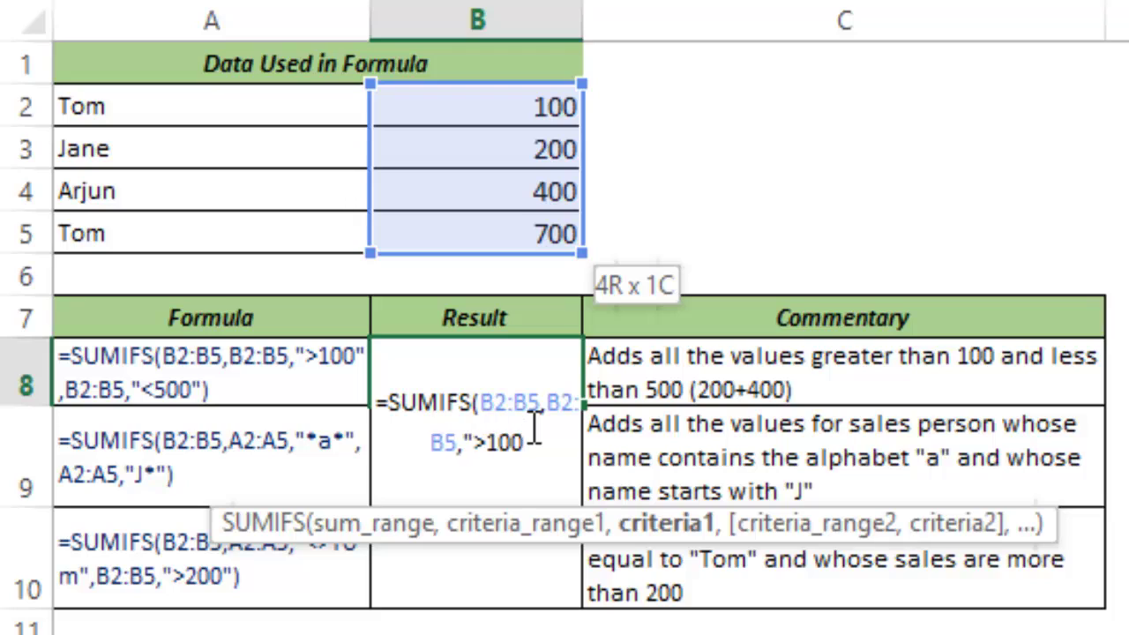
{"action": "type", "text": "\""}
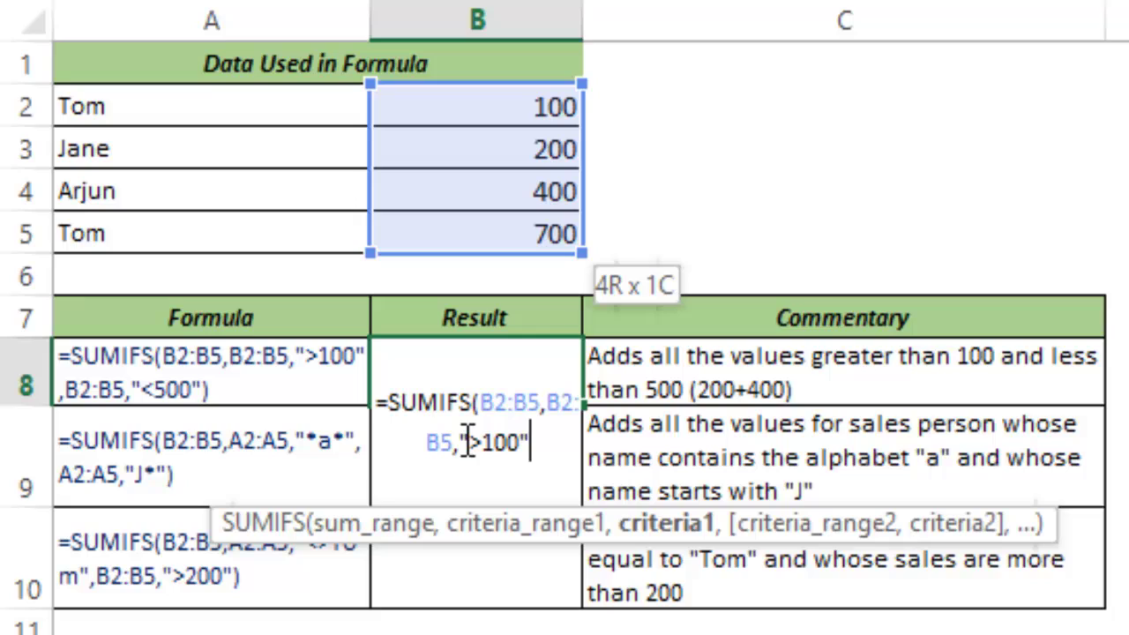
- Add B2:B5 with "<500" as a second condition and commit, so B8 shows 600
{"action": "left_click_drag", "start_coordinate": [463, 438], "coordinate": [526, 450]}
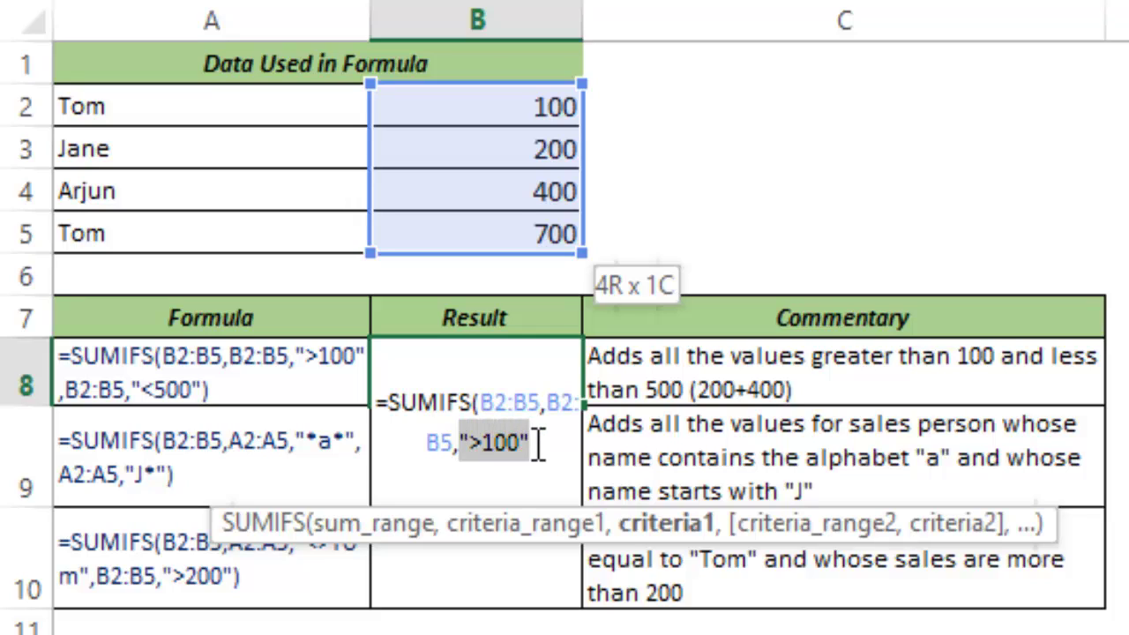
{"action": "left_click", "coordinate": [535, 446]}
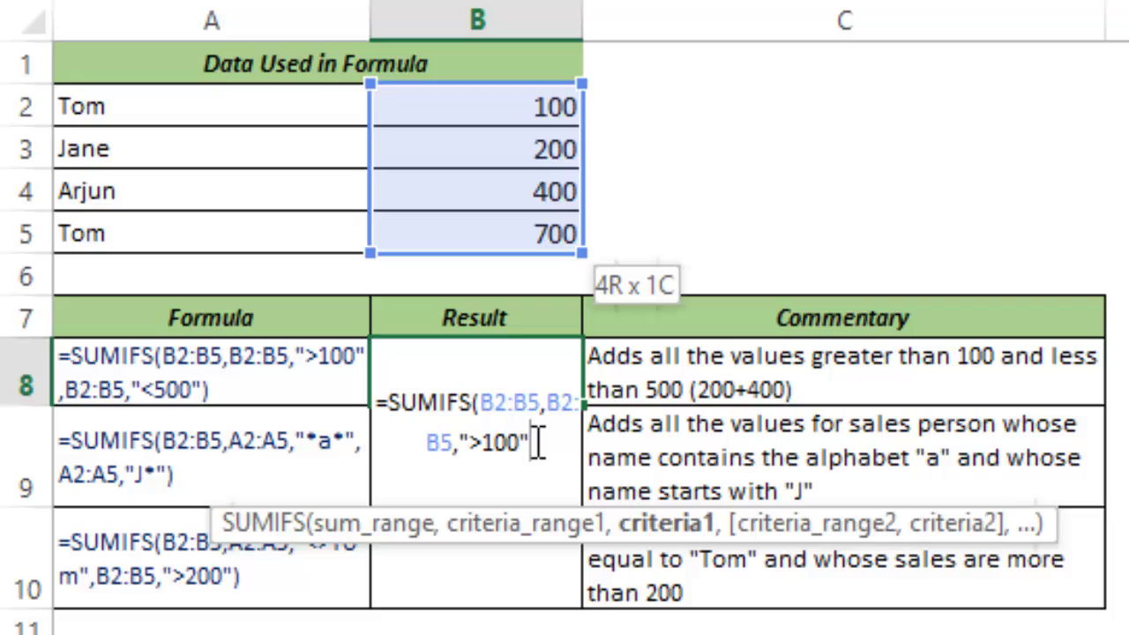
{"action": "type", "text": ","}
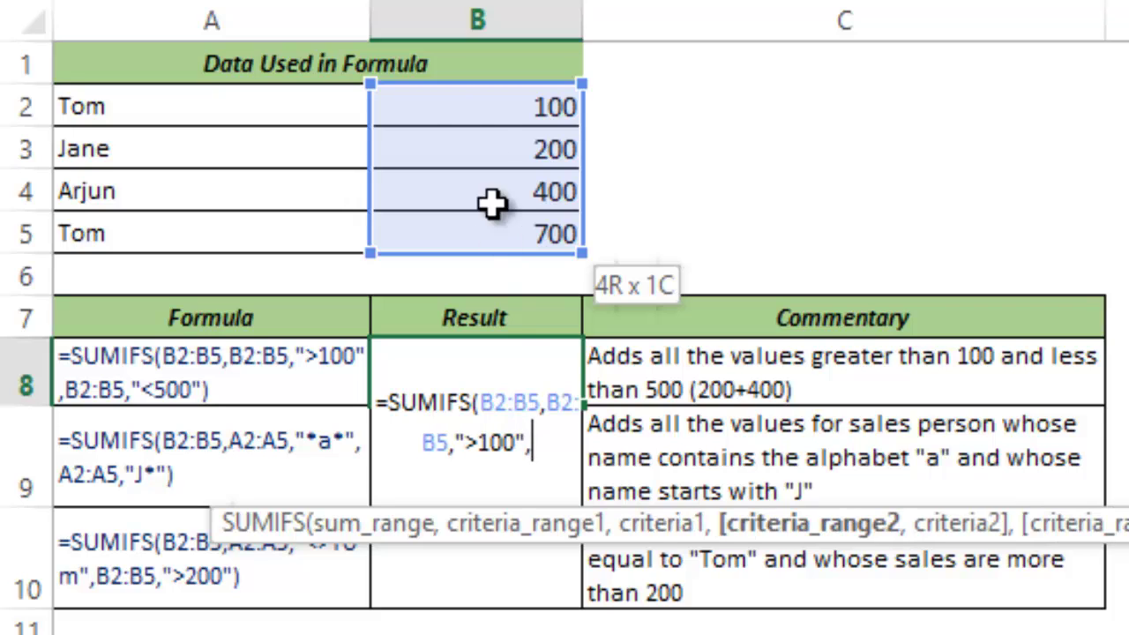
{"action": "left_click_drag", "start_coordinate": [467, 100], "coordinate": [456, 233]}
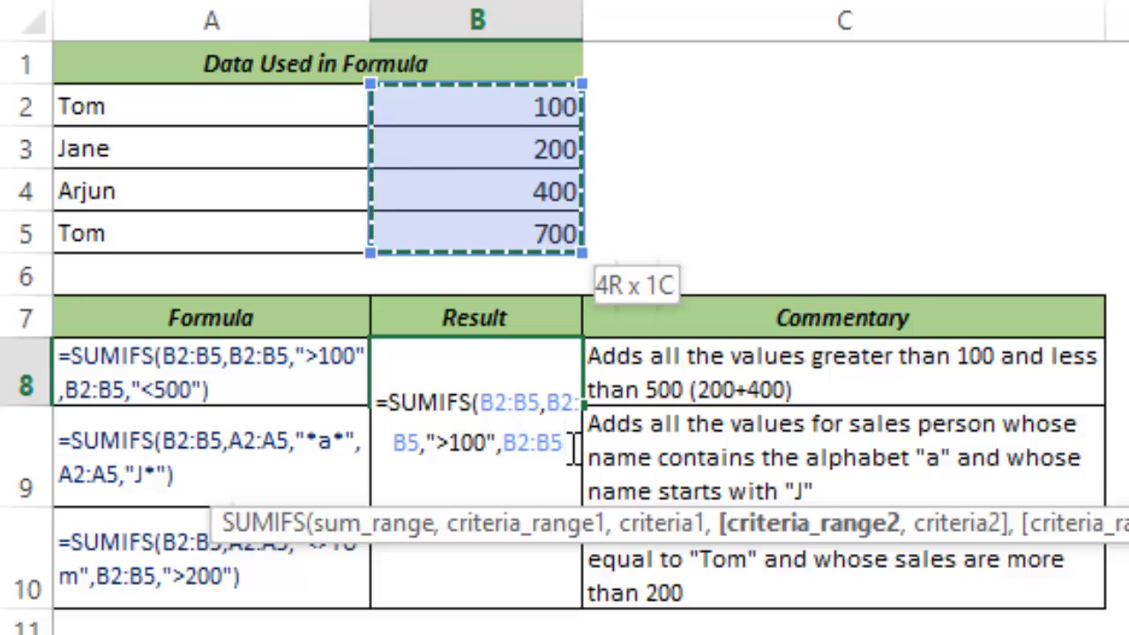
{"action": "type", "text": ",\""}
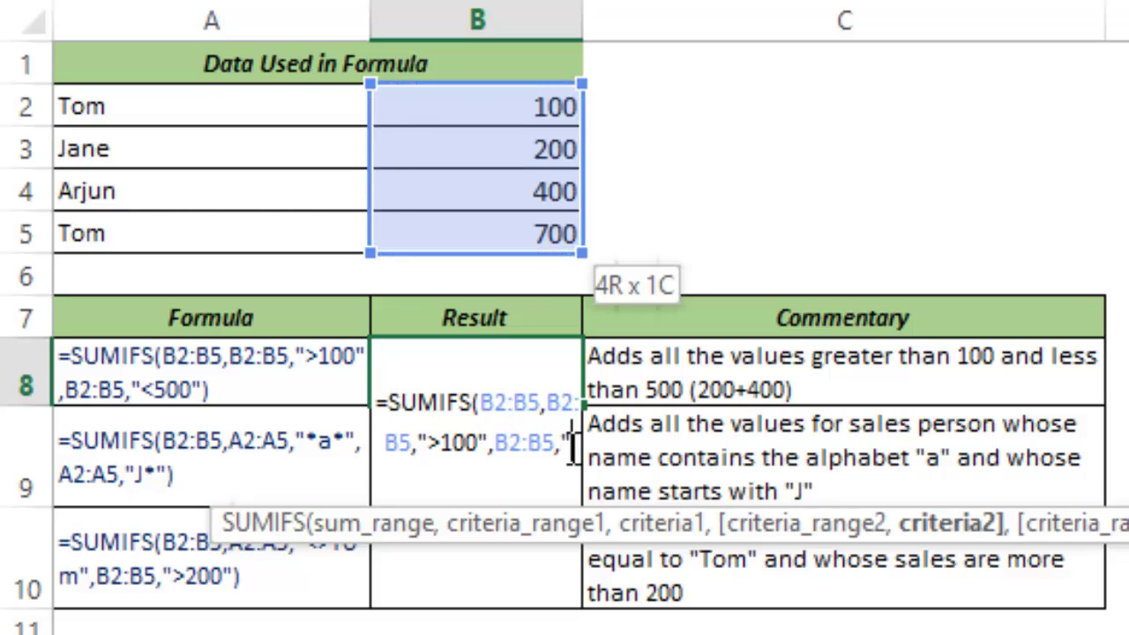
{"action": "type", "text": "<500"}
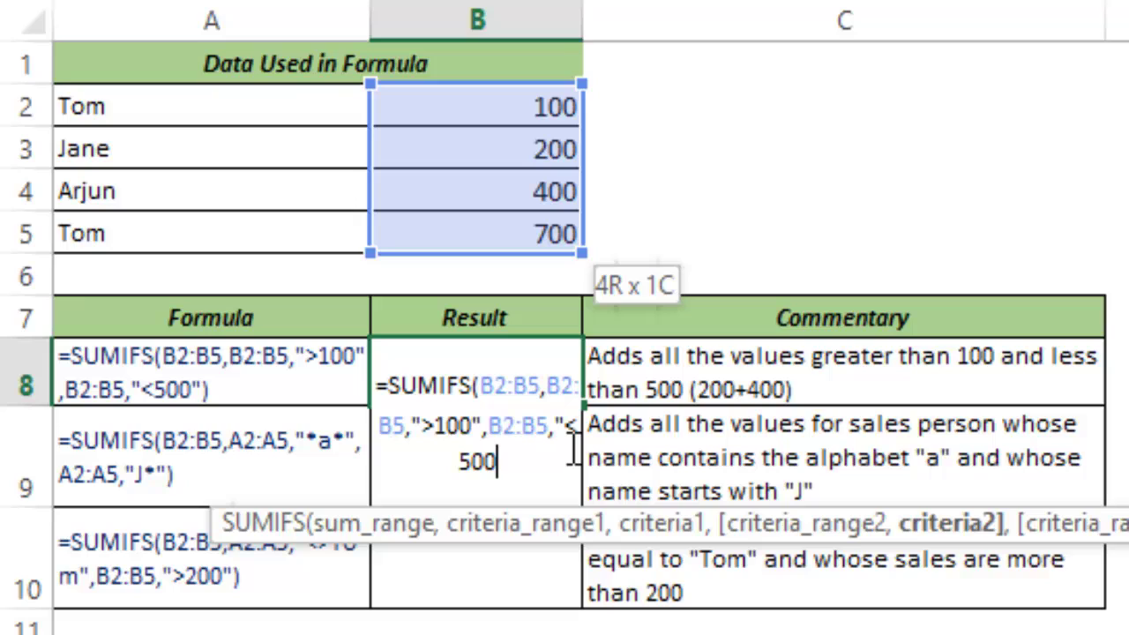
{"action": "type", "text": "\")"}
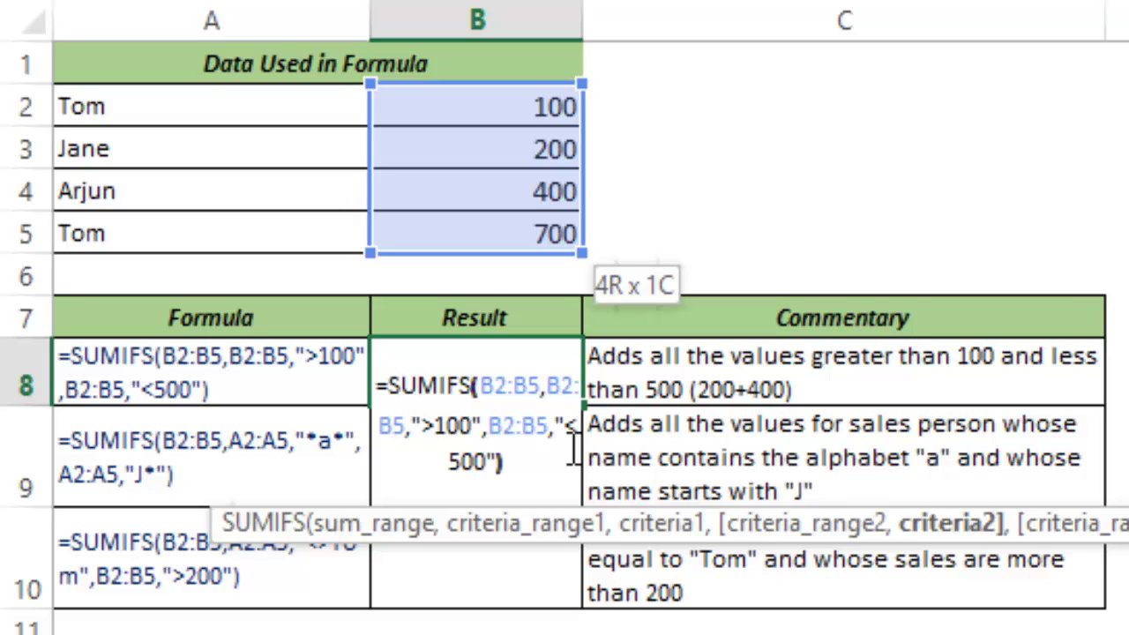
{"action": "key", "text": "ctrl+Return"}
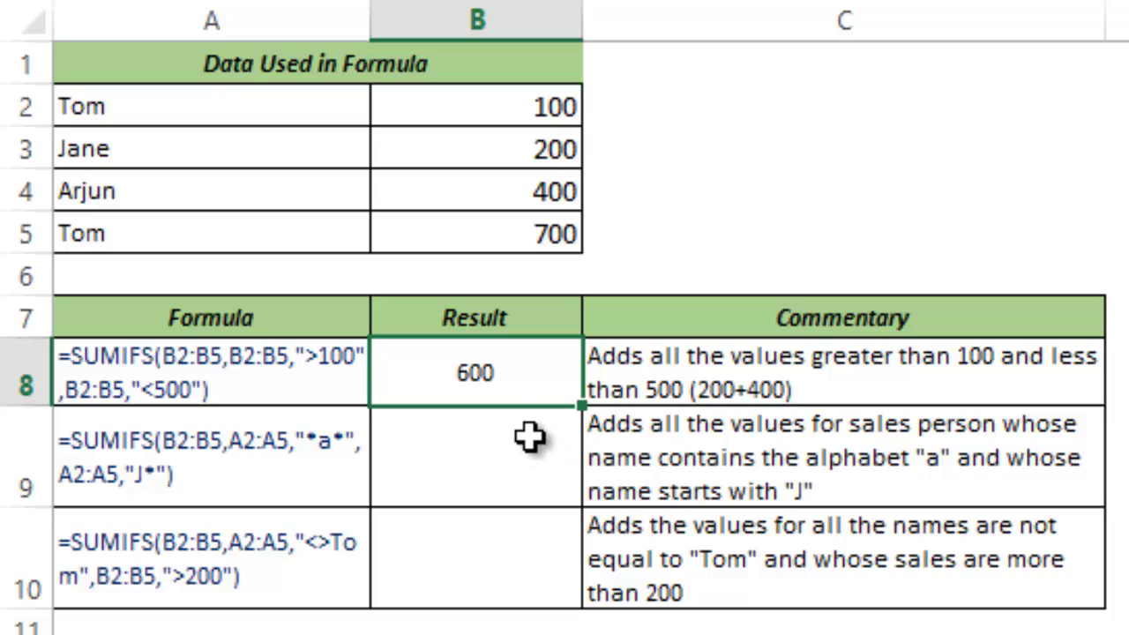
{"action": "key", "text": "F2"}
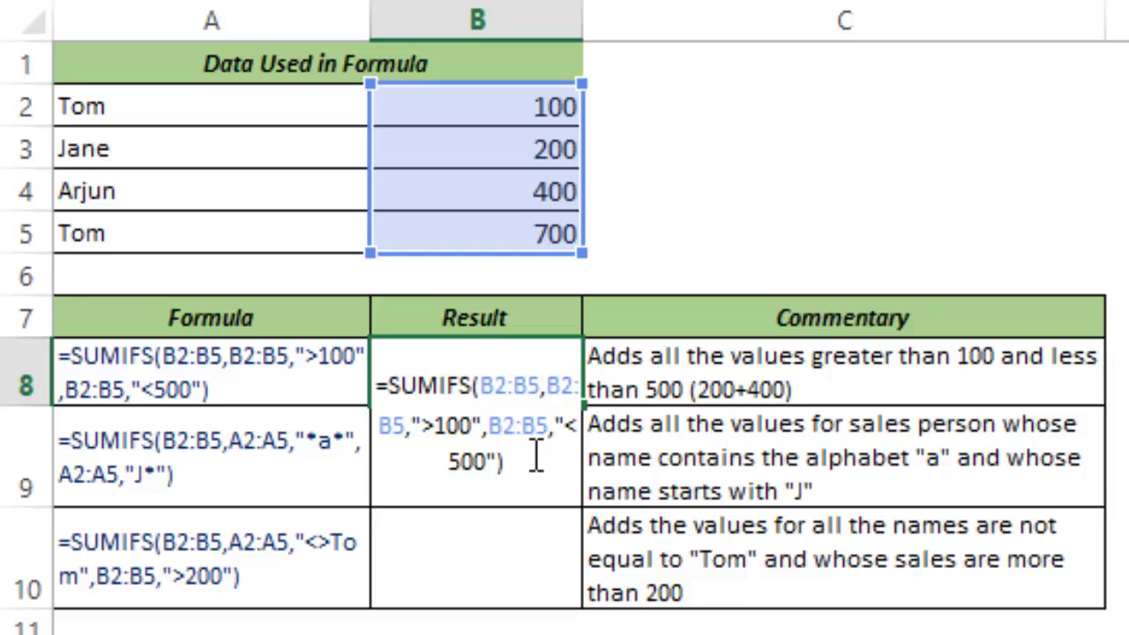
{"action": "key", "text": "ctrl+Return"}
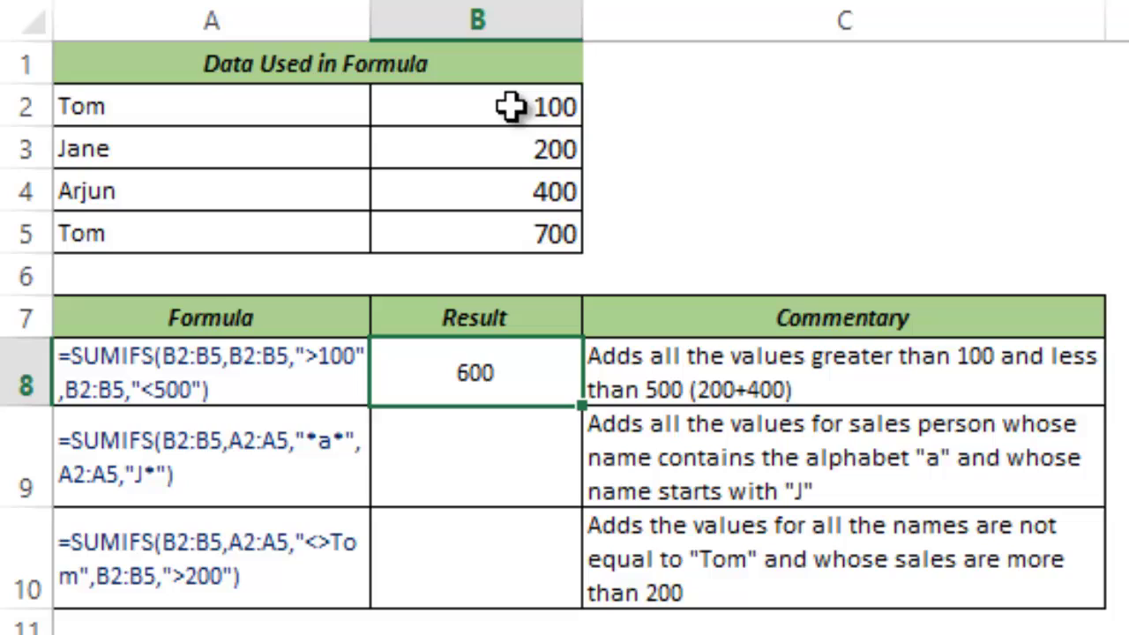
{"action": "left_click", "coordinate": [486, 149]}
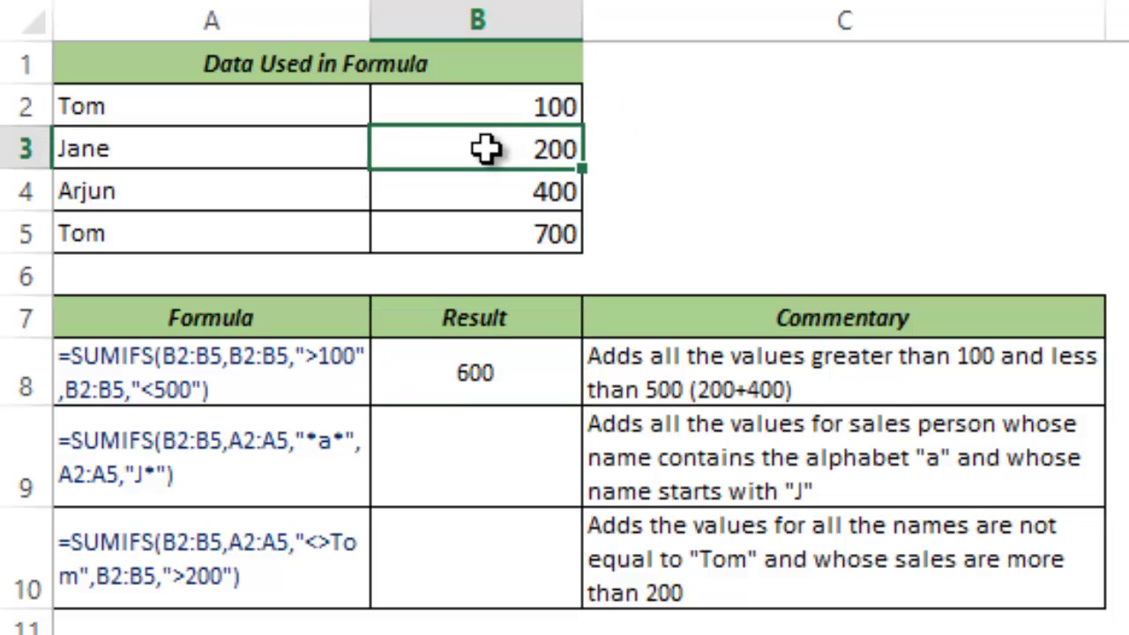
{"action": "left_click", "coordinate": [517, 192]}
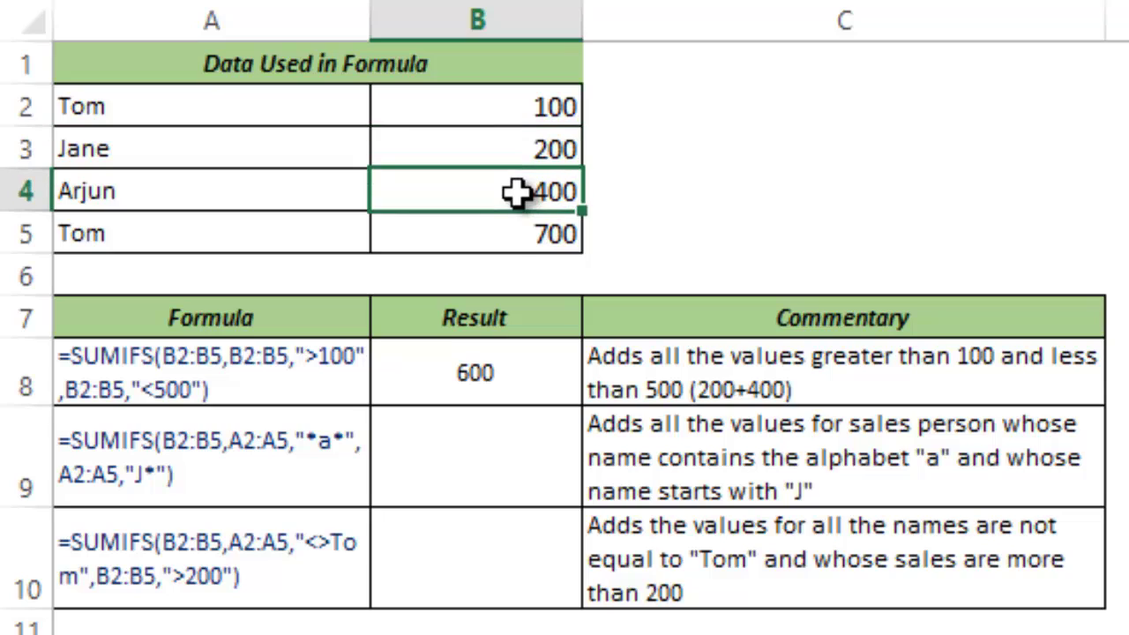
{"action": "left_click", "coordinate": [505, 236]}
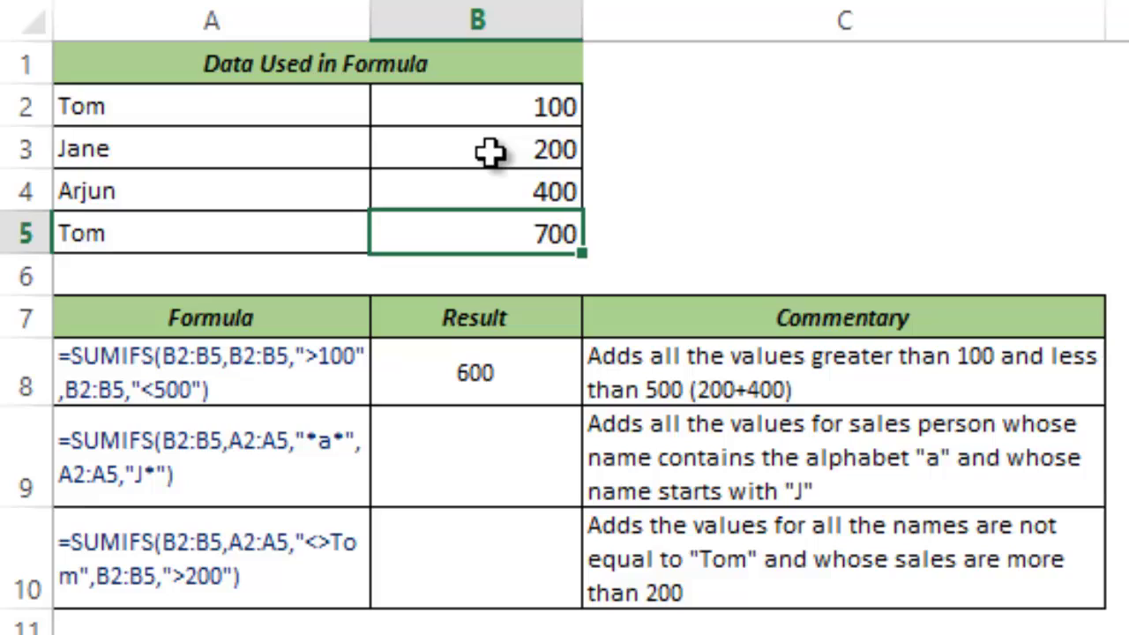
{"action": "left_click_drag", "start_coordinate": [491, 151], "coordinate": [492, 210]}
{"action": "left_click", "coordinate": [494, 388]}
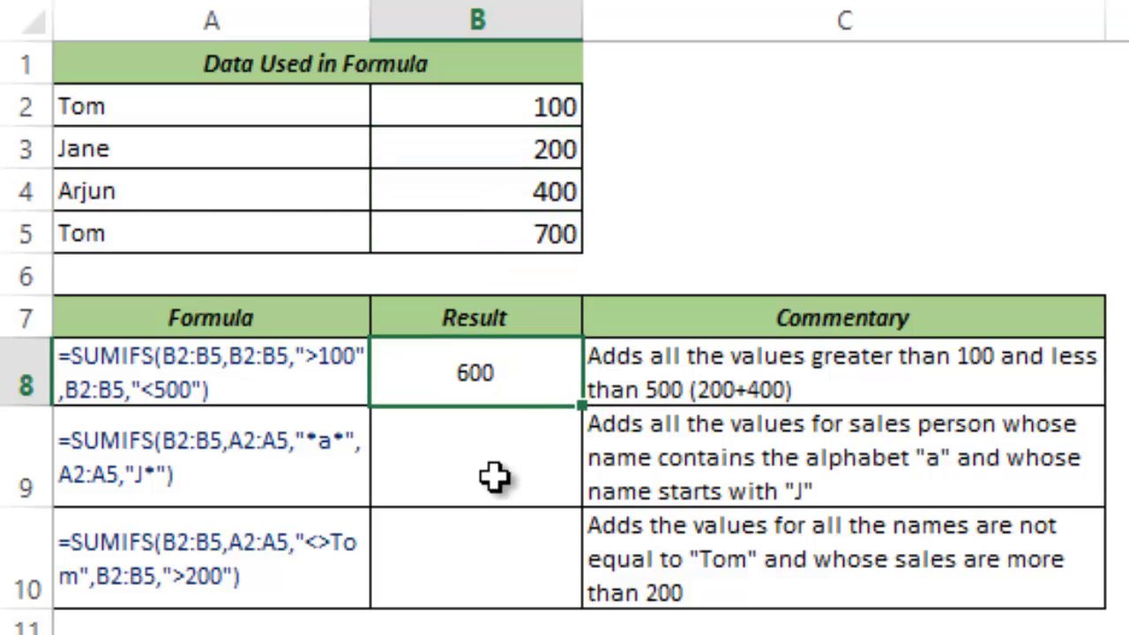
- In B9, begin =SUMIFS with sum range B2:B5 and names A2:A5 as first criteria range
{"action": "left_click", "coordinate": [494, 476]}
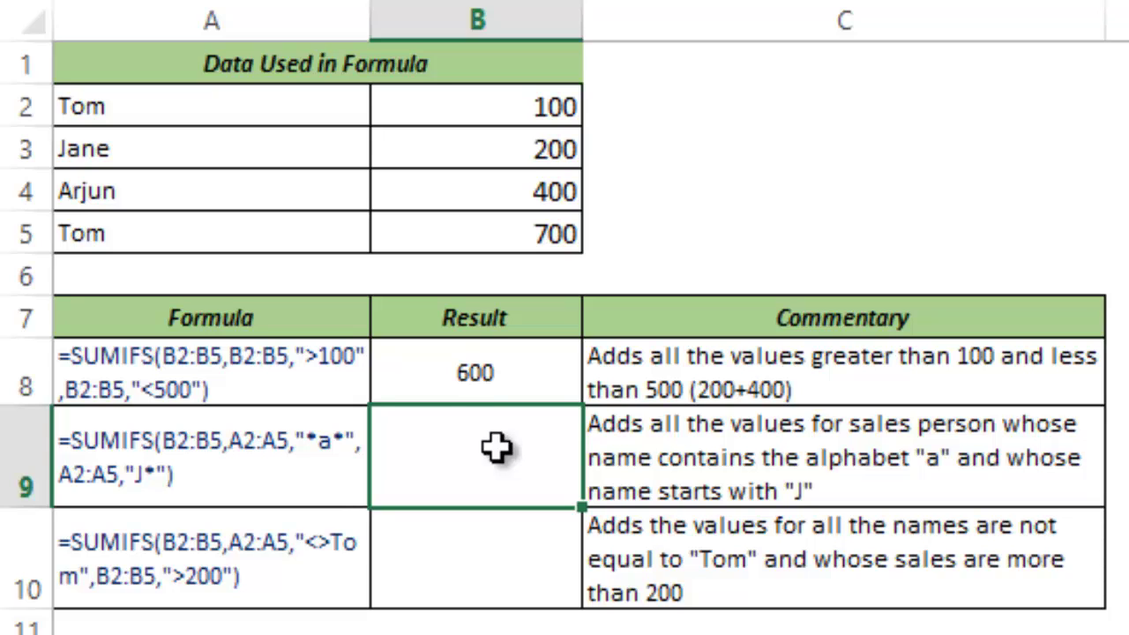
{"action": "type", "text": "=sumif"}
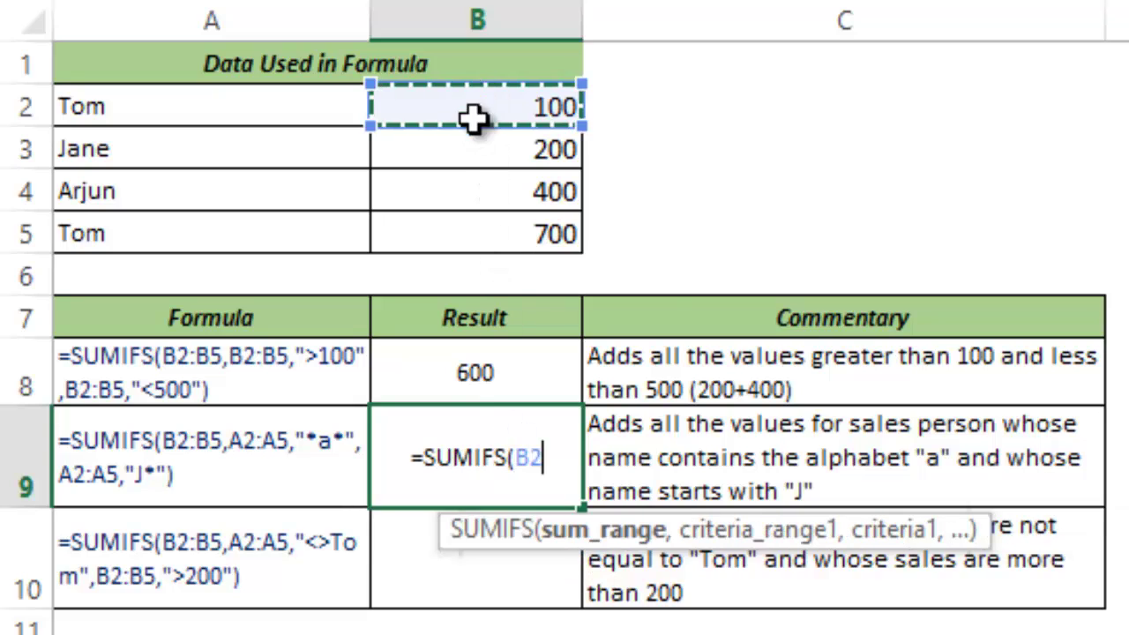
{"action": "left_click_drag", "start_coordinate": [474, 120], "coordinate": [459, 232]}
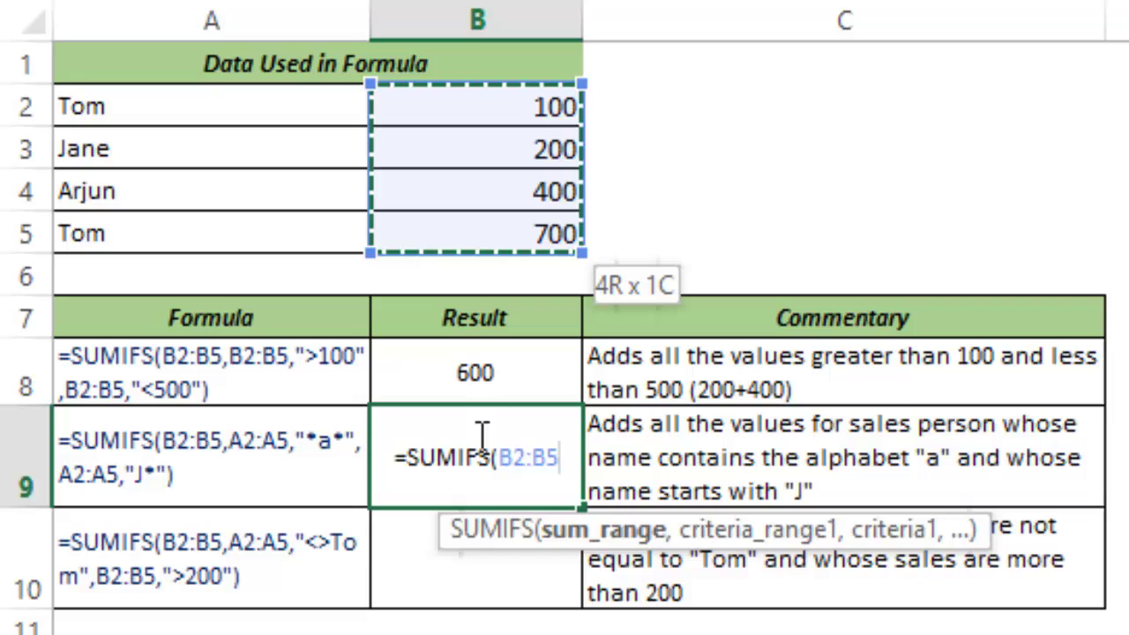
{"action": "type", "text": ","}
{"action": "left_click", "coordinate": [183, 112]}
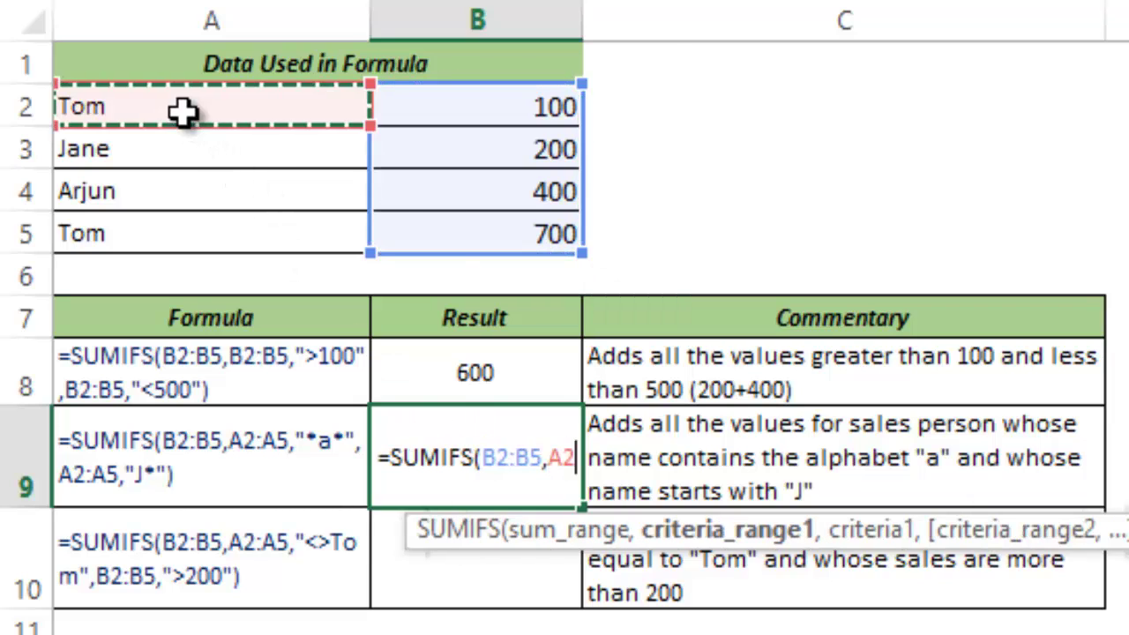
{"action": "left_click_drag", "start_coordinate": [183, 112], "coordinate": [171, 220]}
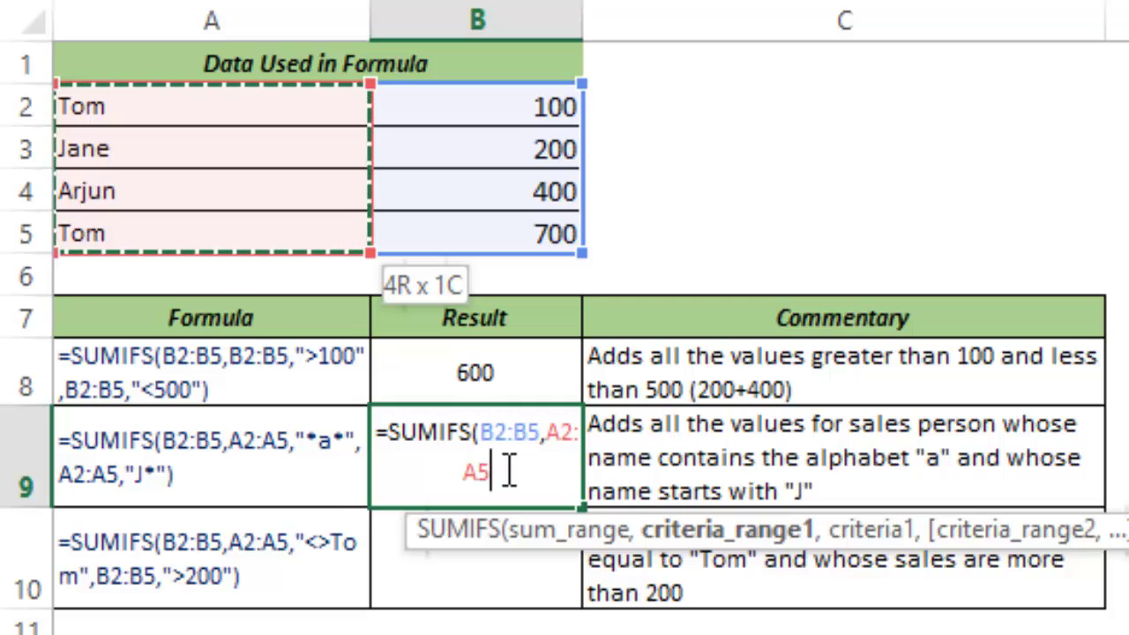
{"action": "type", "text": ","}
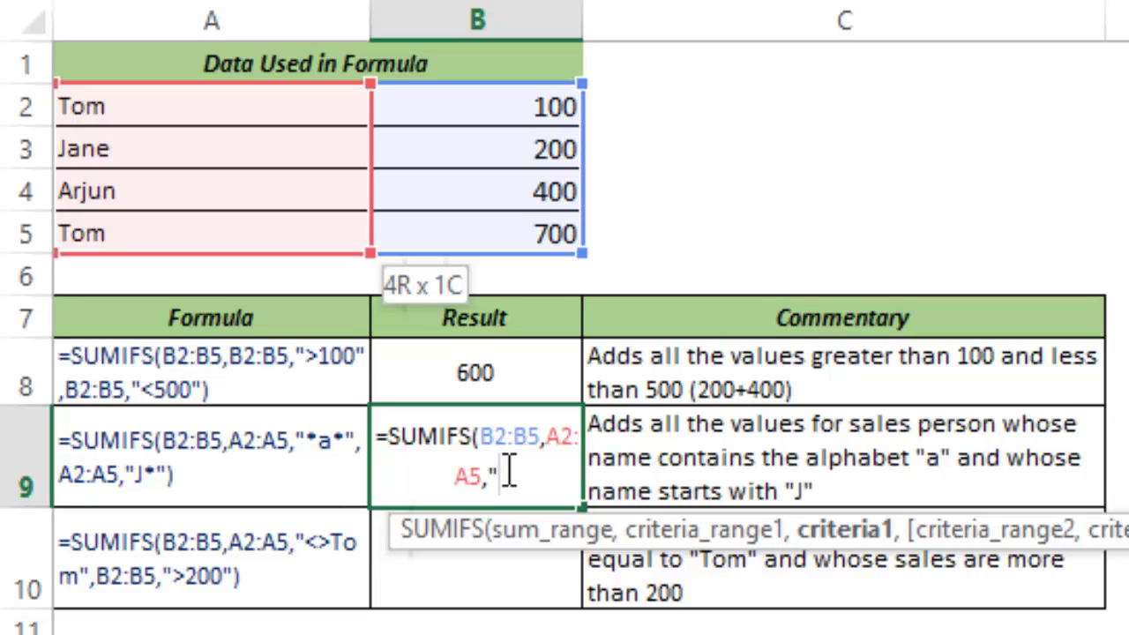
- Enter the wildcard criterion "*a*" to match names containing the letter a
{"action": "type", "text": "*a*"}
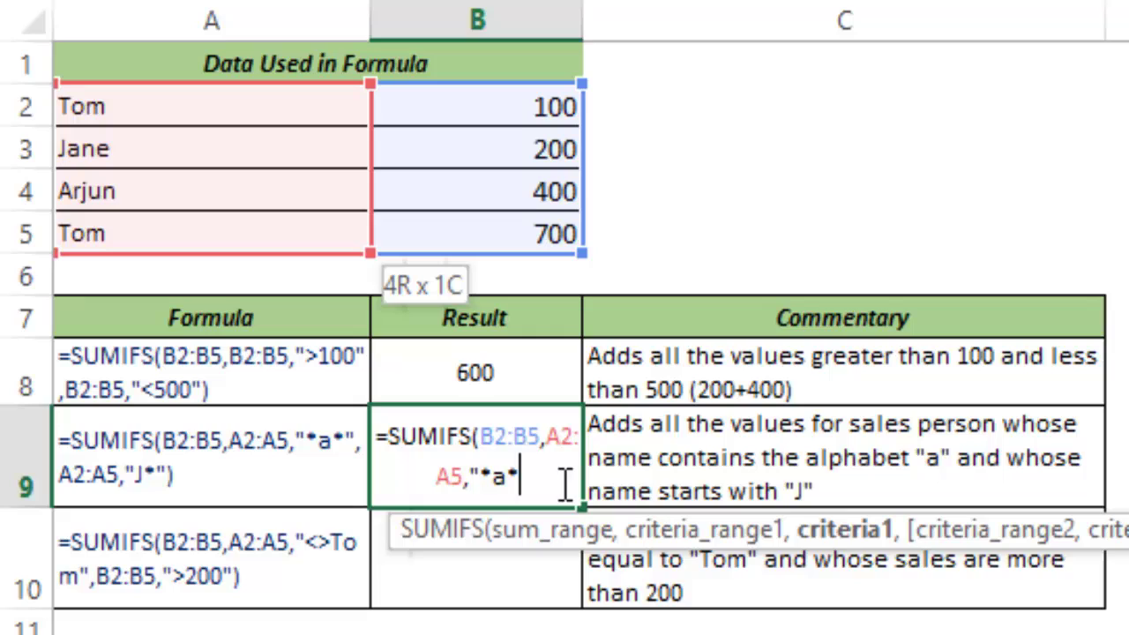
{"action": "type", "text": "\""}
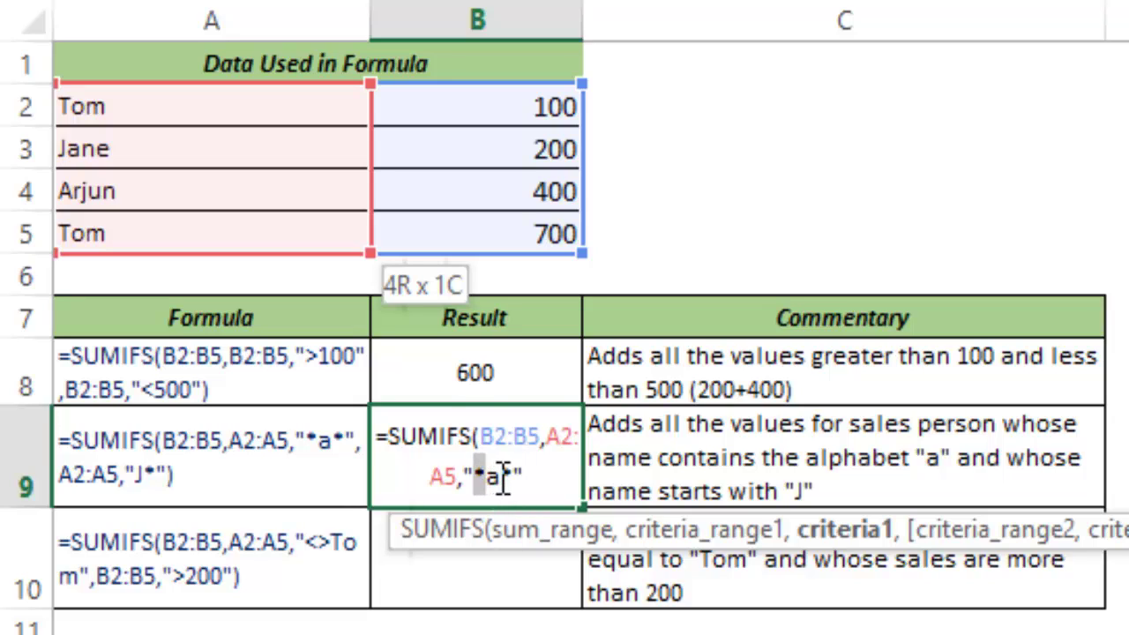
{"action": "left_click", "coordinate": [509, 479]}
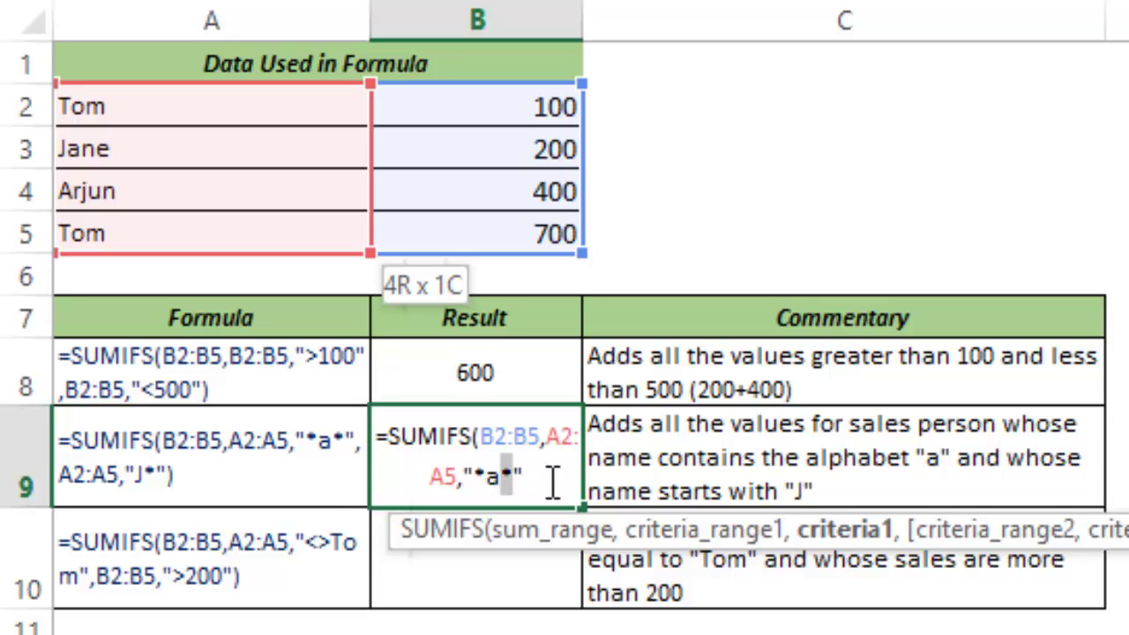
{"action": "left_click", "coordinate": [552, 483]}
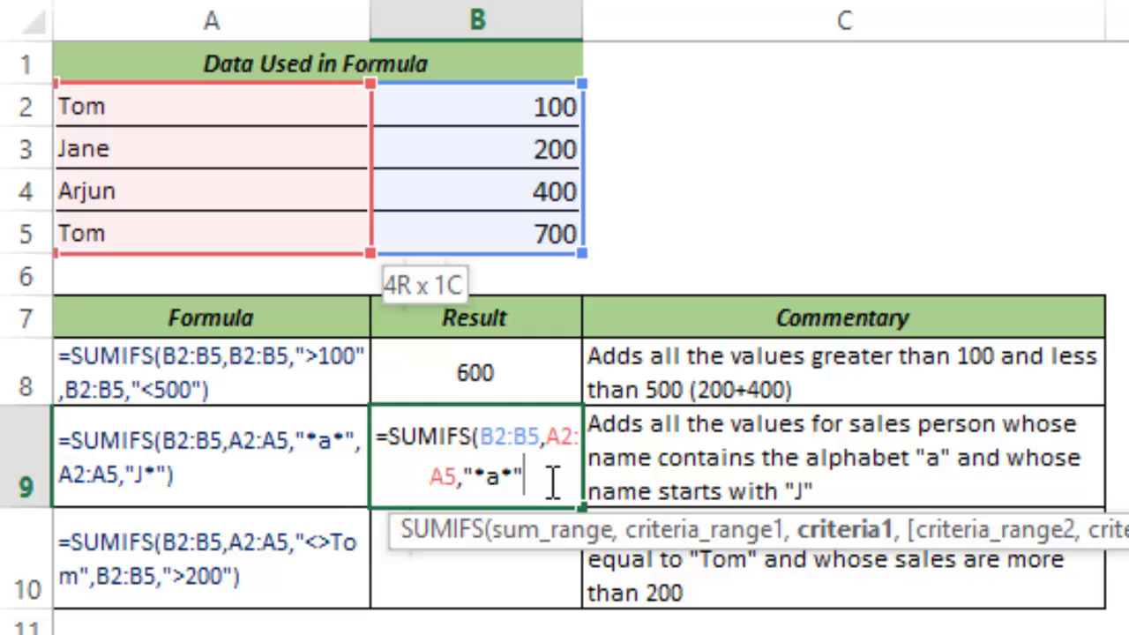
- Add names A2:A5 with criterion "J*" and commit the formula, so B9 shows 200
{"action": "type", "text": ","}
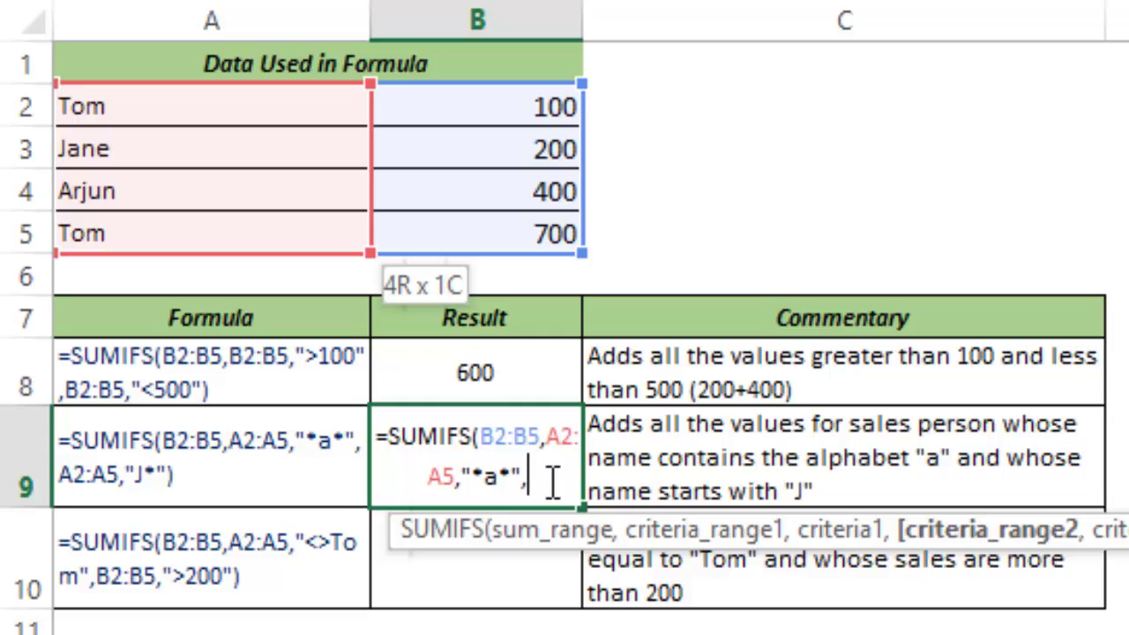
{"action": "left_click_drag", "start_coordinate": [192, 108], "coordinate": [187, 226]}
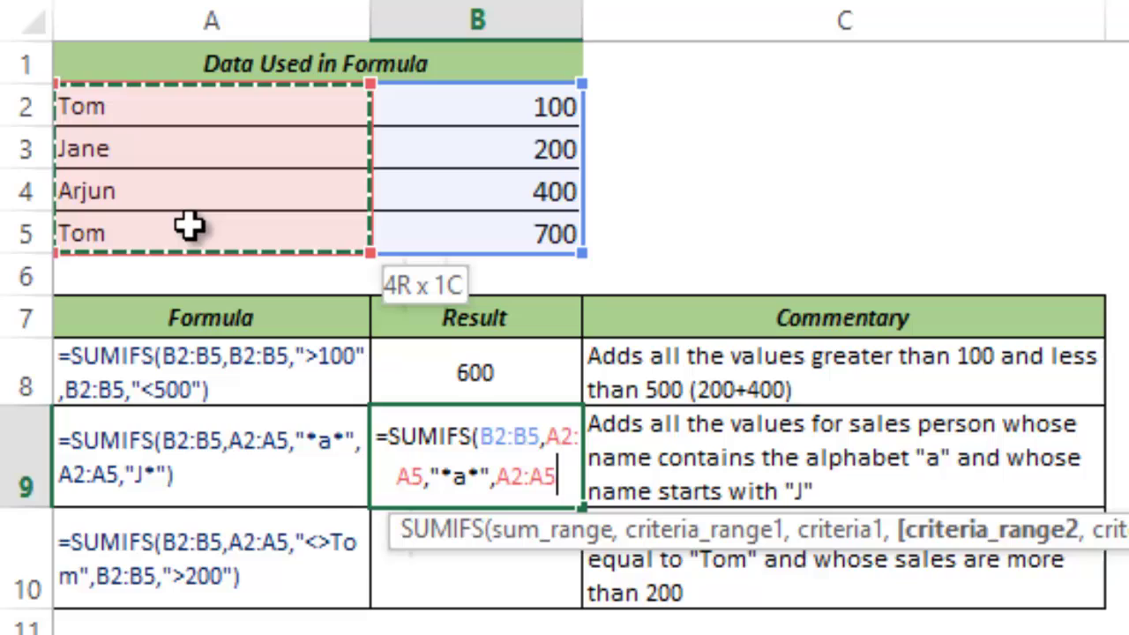
{"action": "type", "text": ","}
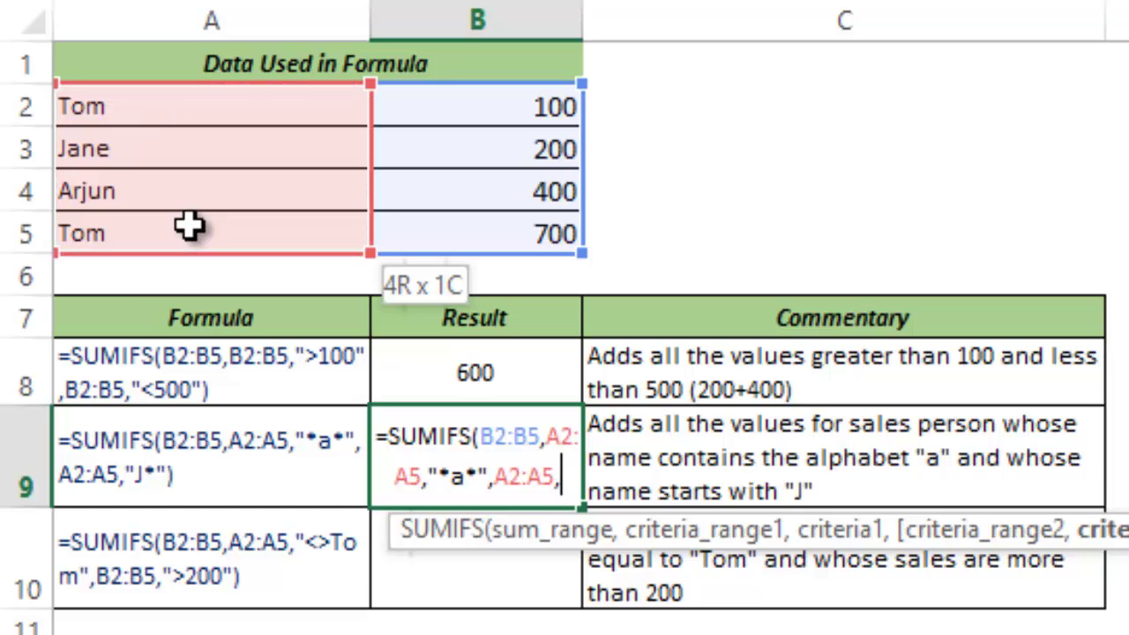
{"action": "type", "text": "\""}
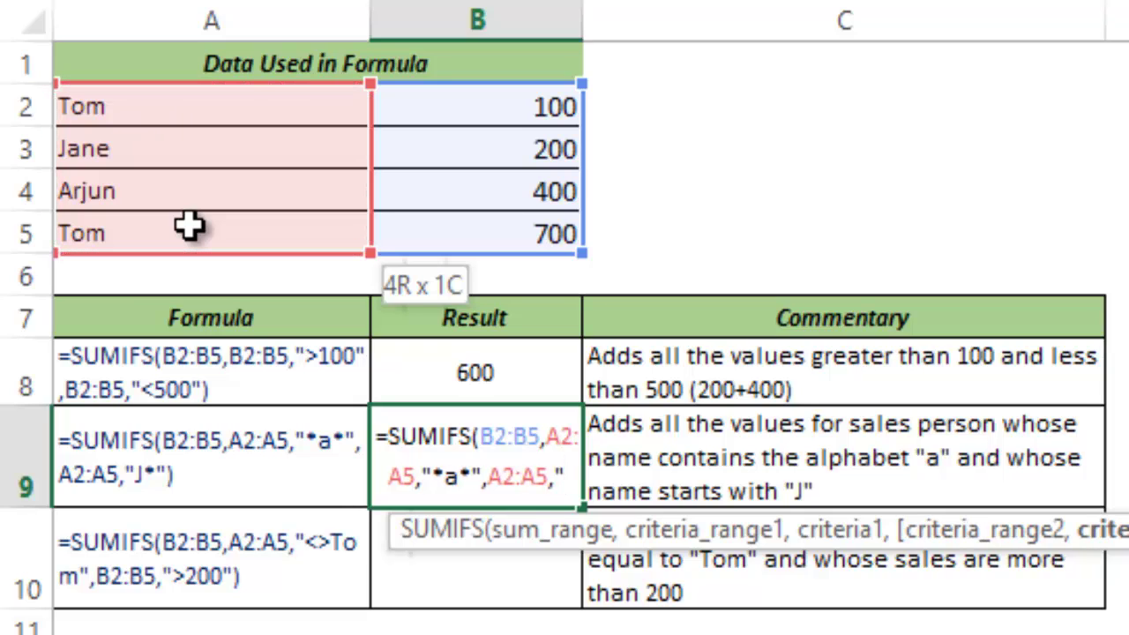
{"action": "type", "text": "J*\")"}
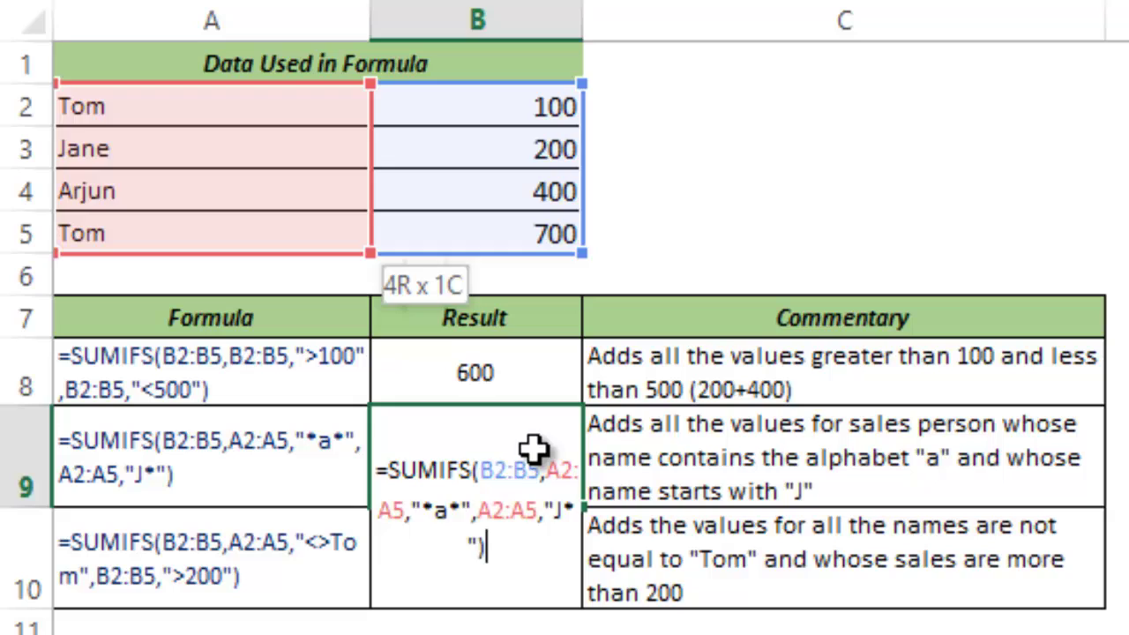
{"action": "key", "text": "ctrl+Return"}
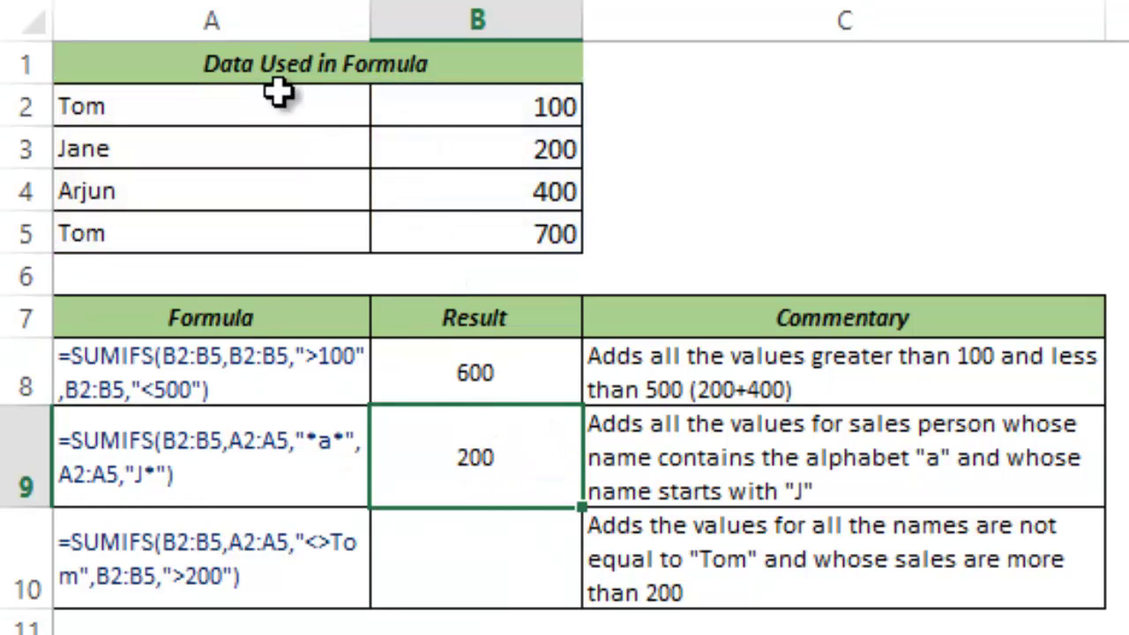
{"action": "left_click_drag", "start_coordinate": [434, 103], "coordinate": [443, 233]}
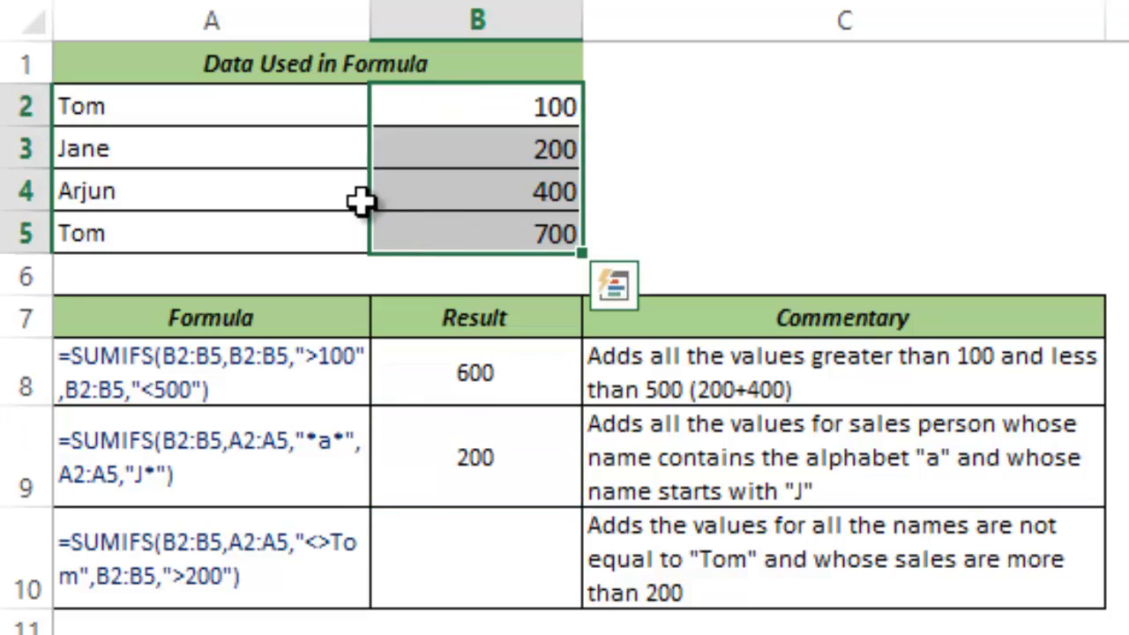
{"action": "left_click_drag", "start_coordinate": [221, 116], "coordinate": [222, 229]}
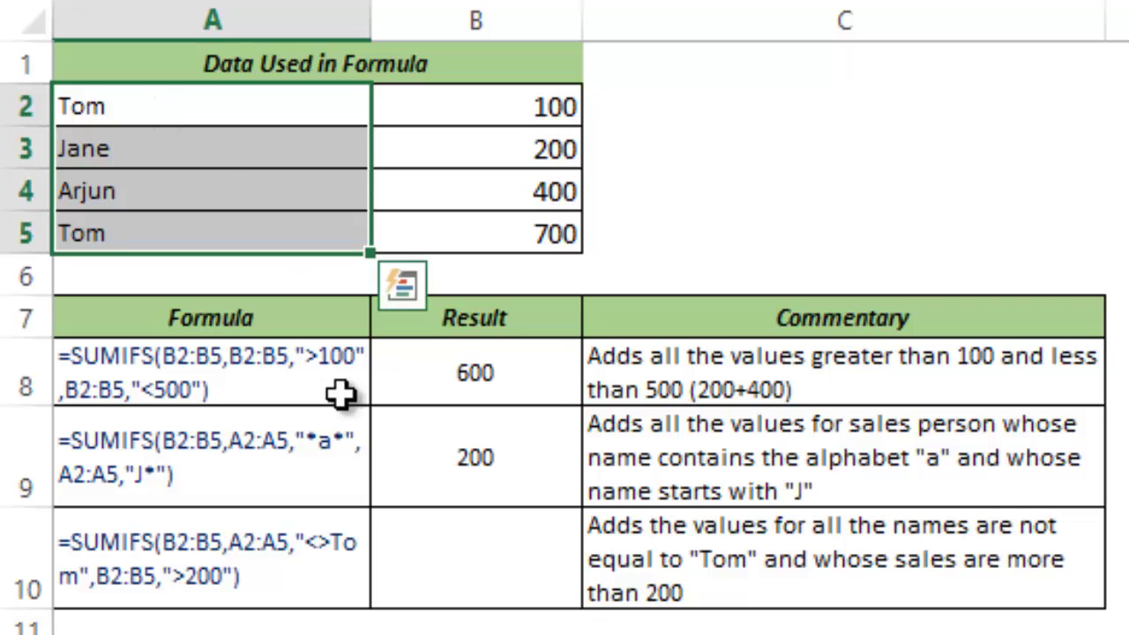
{"action": "left_click", "coordinate": [449, 453]}
{"action": "double_click", "coordinate": [563, 502]}
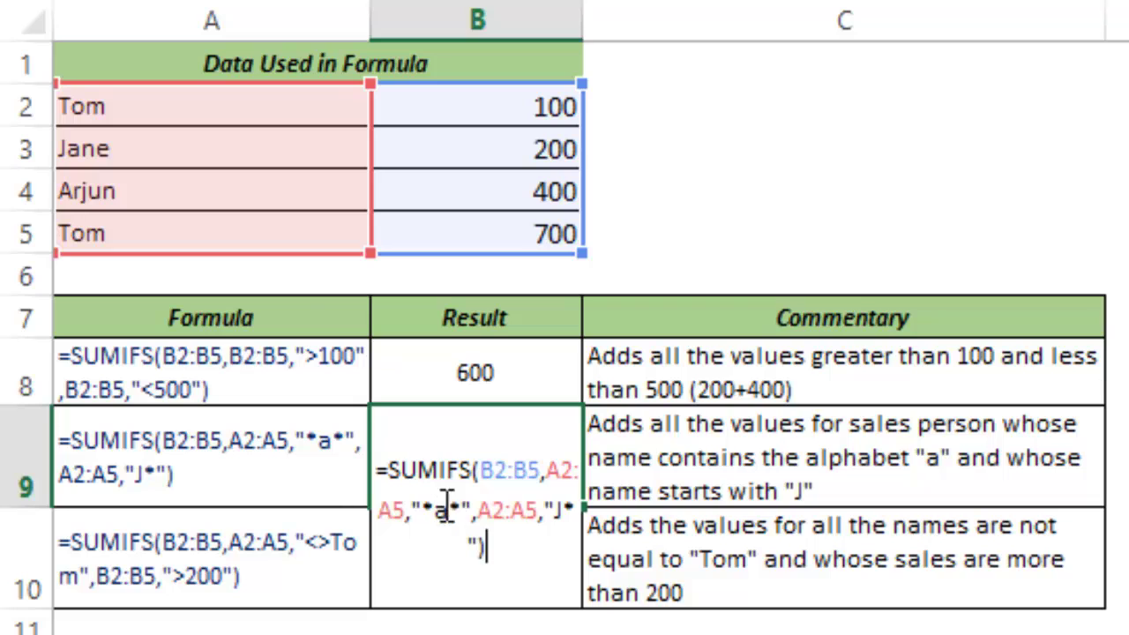
{"action": "key", "text": "ctrl+Return"}
{"action": "left_click", "coordinate": [152, 103]}
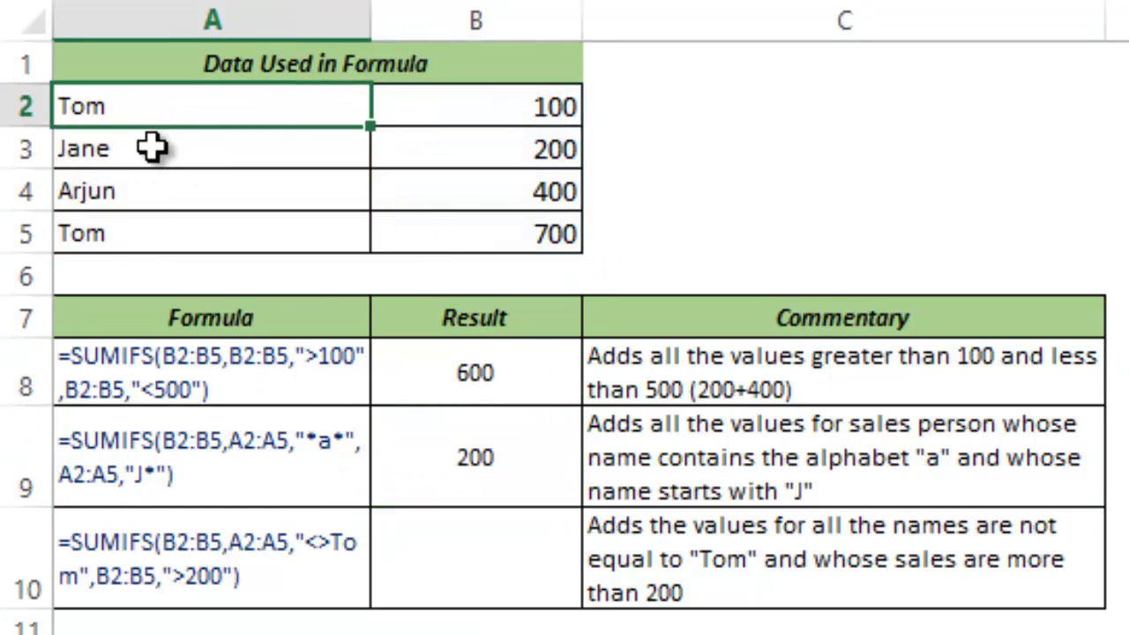
{"action": "left_click", "coordinate": [152, 148]}
{"action": "left_click", "coordinate": [151, 196]}
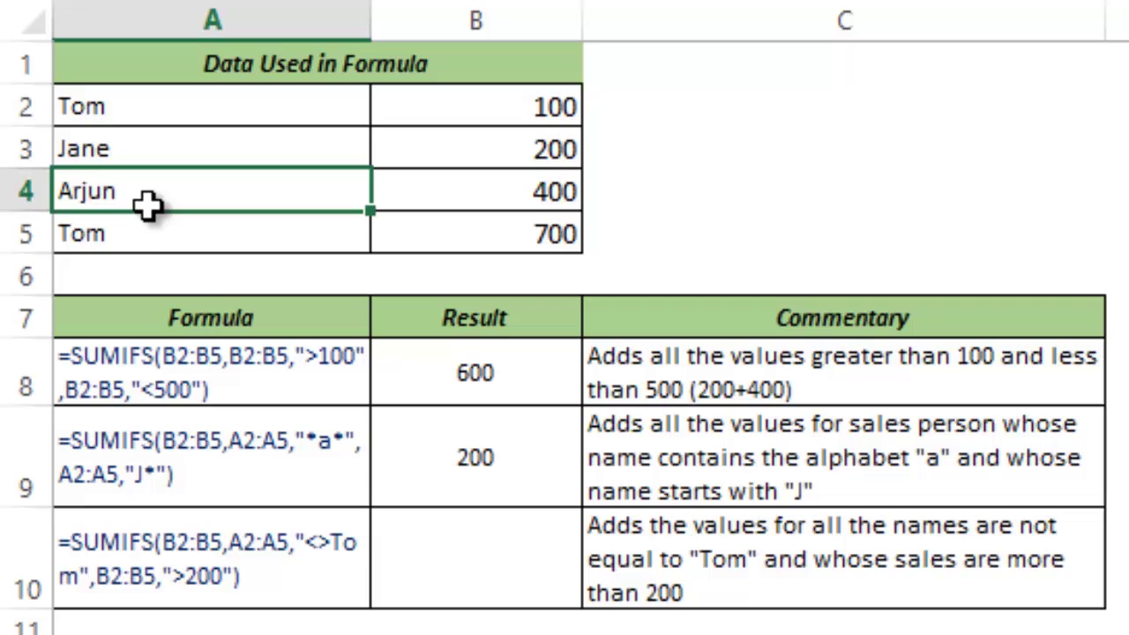
{"action": "left_click", "coordinate": [143, 234]}
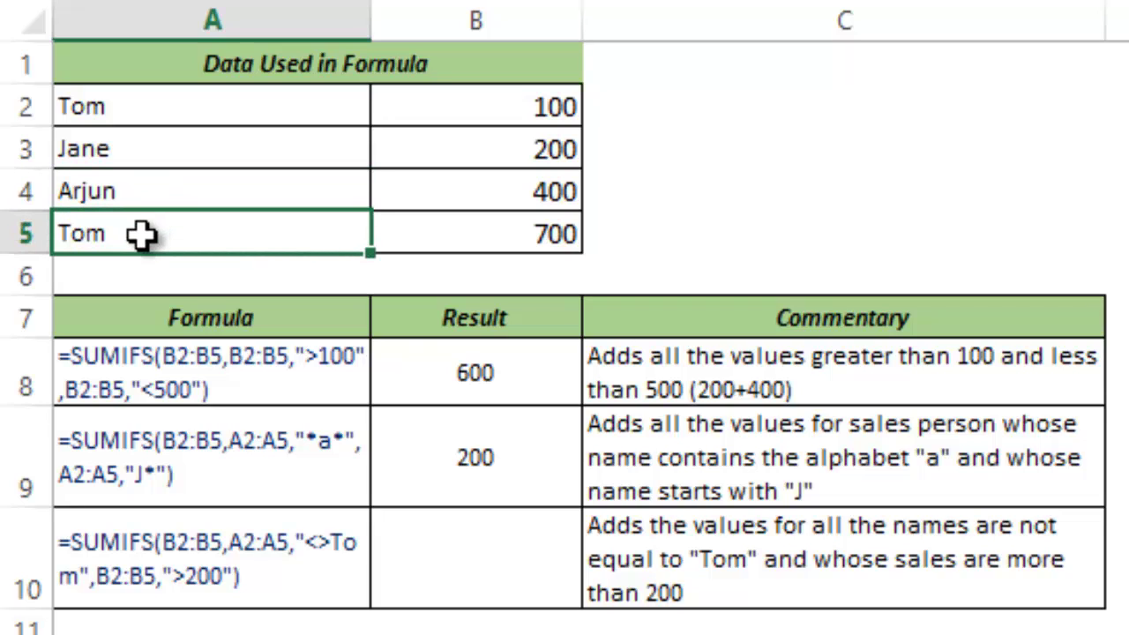
{"action": "left_click_drag", "start_coordinate": [132, 157], "coordinate": [132, 182]}
{"action": "left_click", "coordinate": [436, 441]}
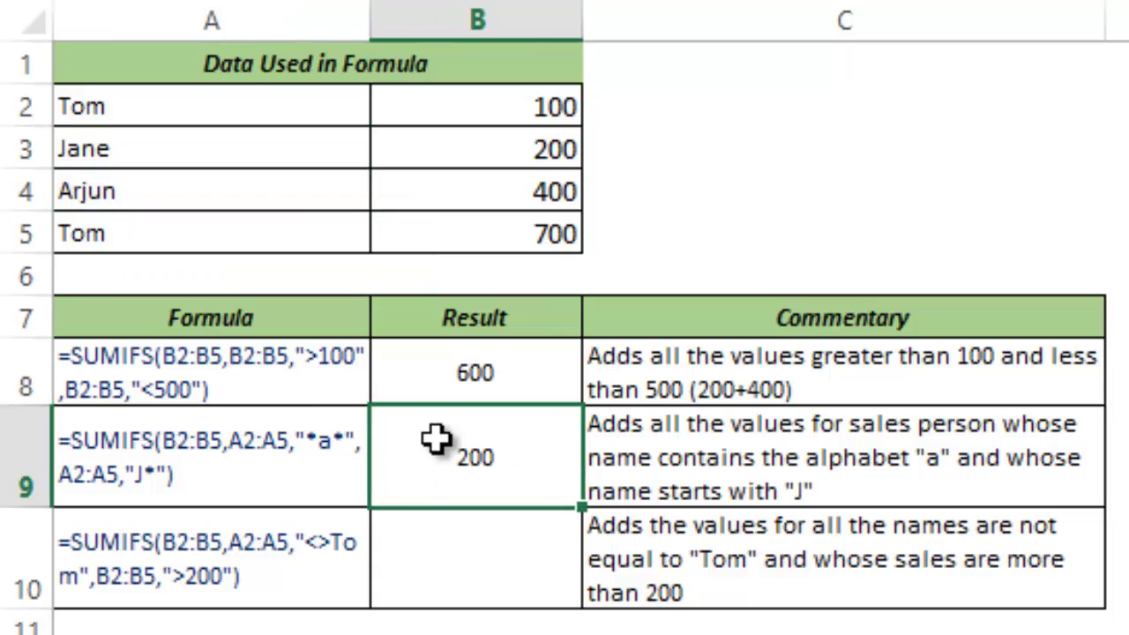
{"action": "double_click", "coordinate": [435, 442]}
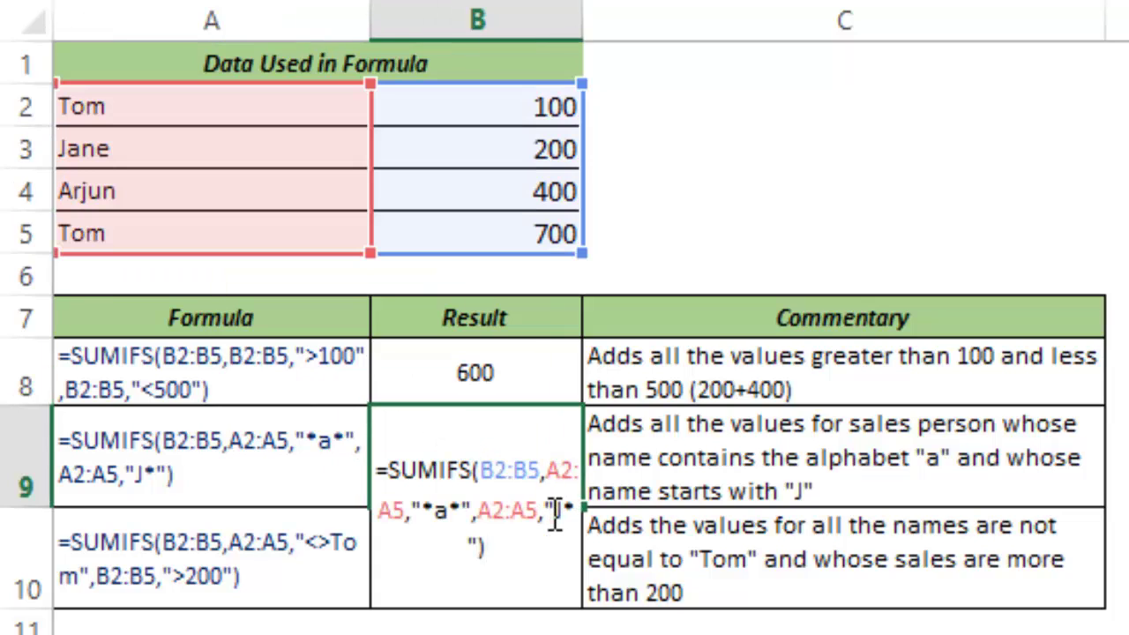
{"action": "key", "text": "Escape"}
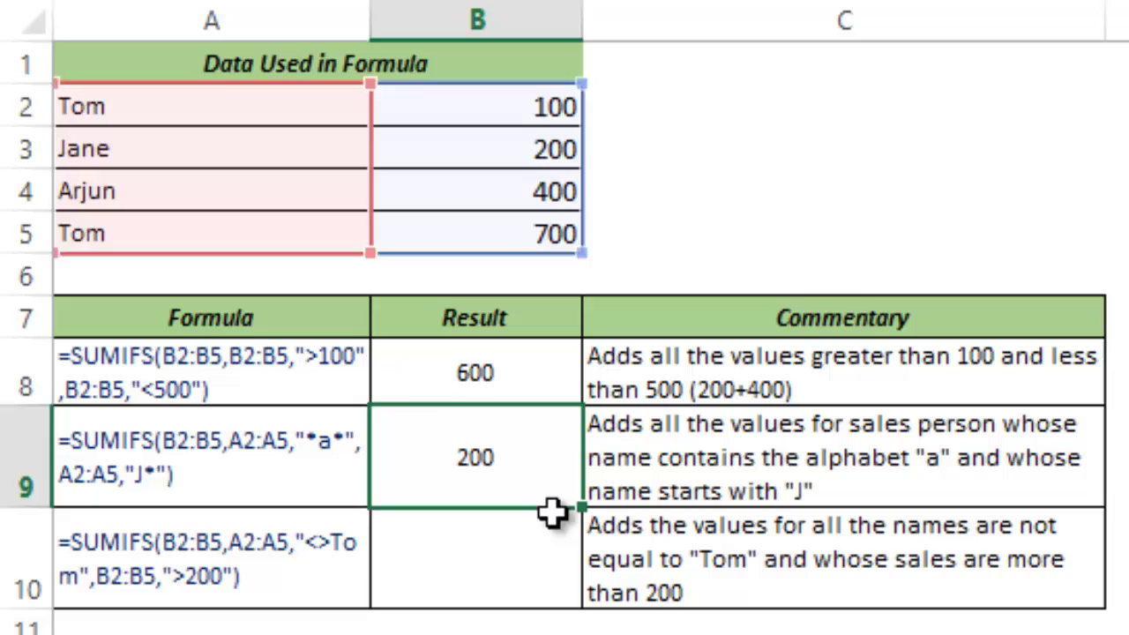
{"action": "left_click", "coordinate": [170, 196]}
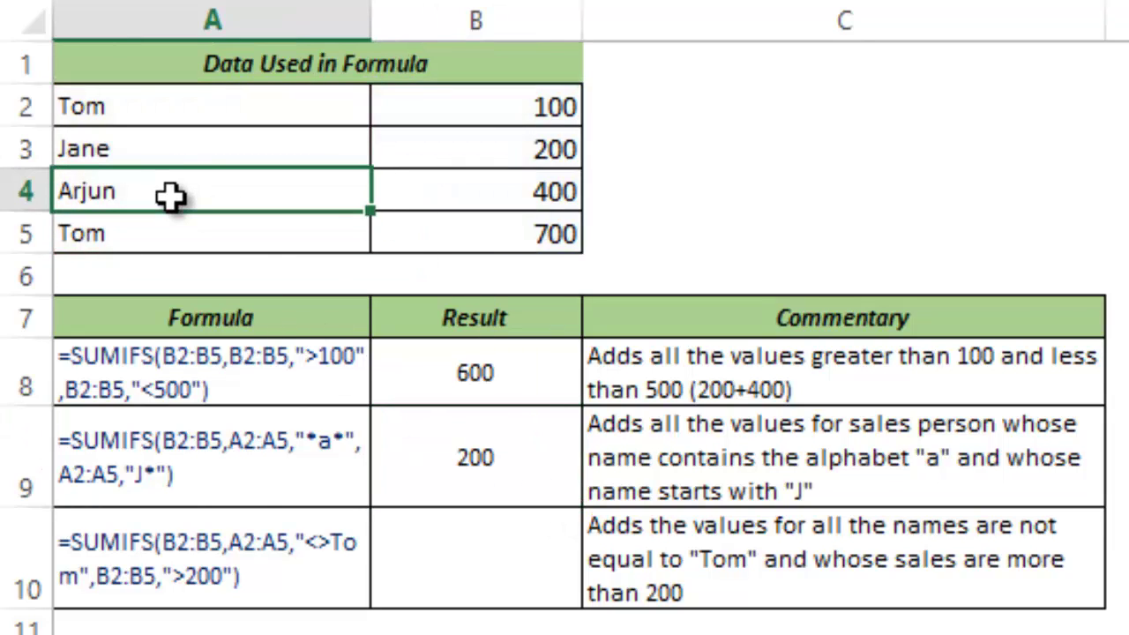
{"action": "left_click", "coordinate": [154, 147]}
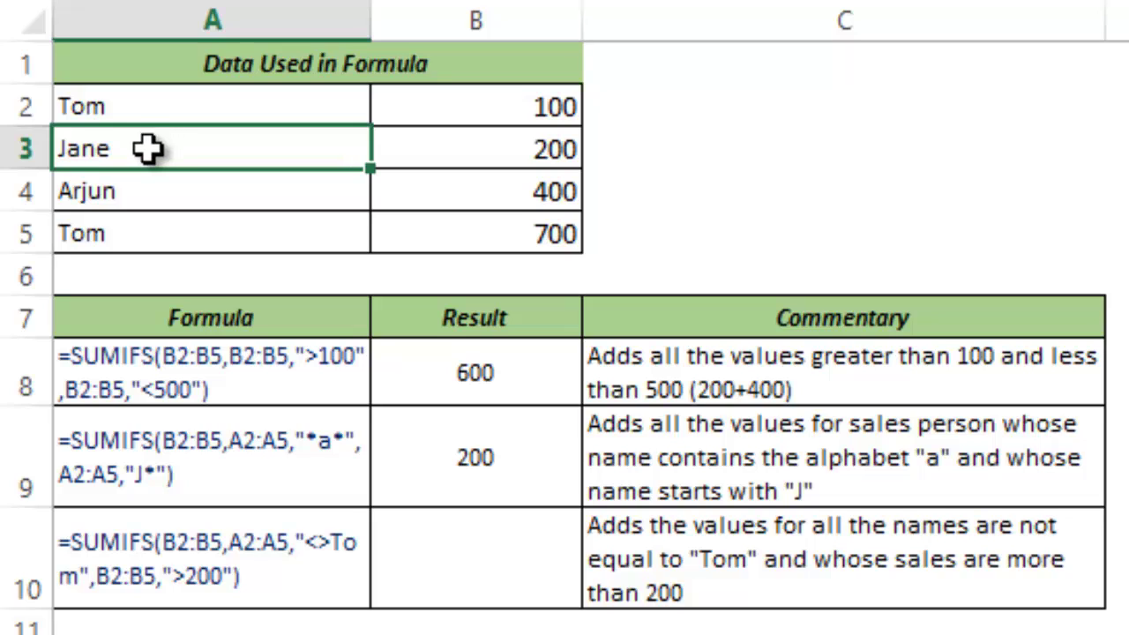
{"action": "left_click_drag", "start_coordinate": [453, 100], "coordinate": [465, 233]}
{"action": "left_click", "coordinate": [439, 150]}
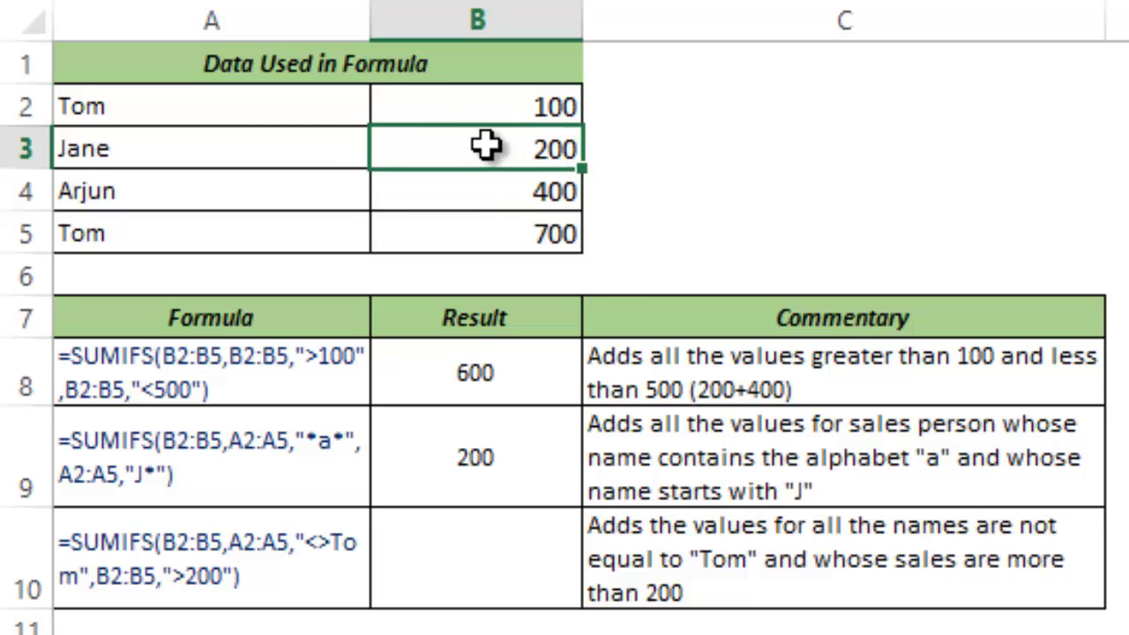
- Enter Jane in A4, then highlight the Jane names A3:A4 and their sales 200 and 400
{"action": "left_click", "coordinate": [232, 202]}
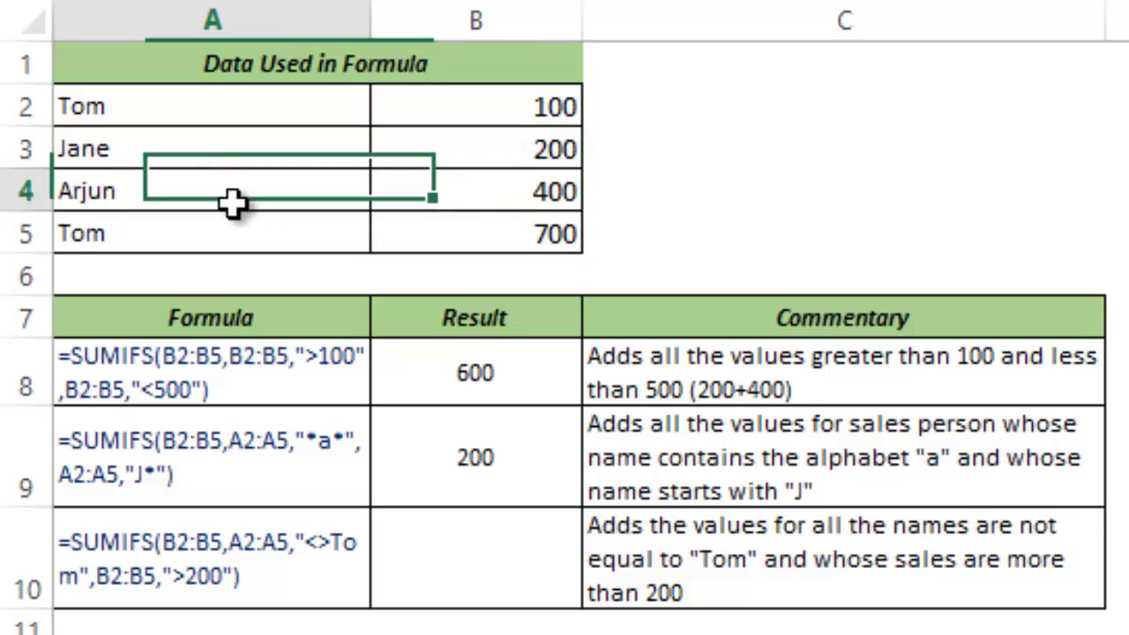
{"action": "type", "text": "Jane"}
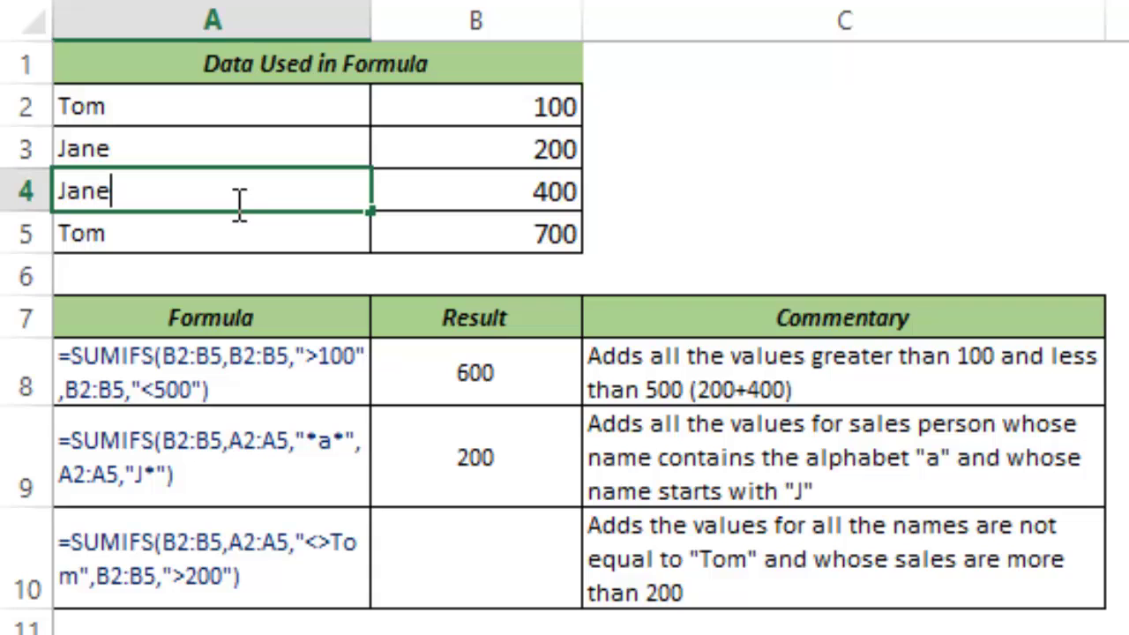
{"action": "key", "text": "Return"}
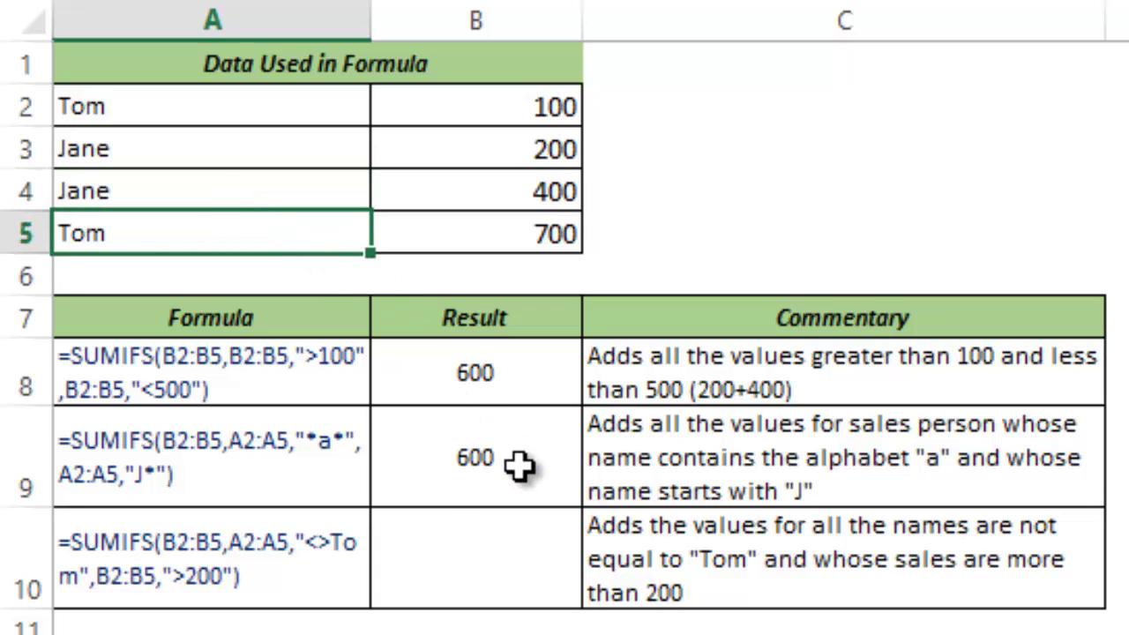
{"action": "left_click_drag", "start_coordinate": [121, 150], "coordinate": [121, 179]}
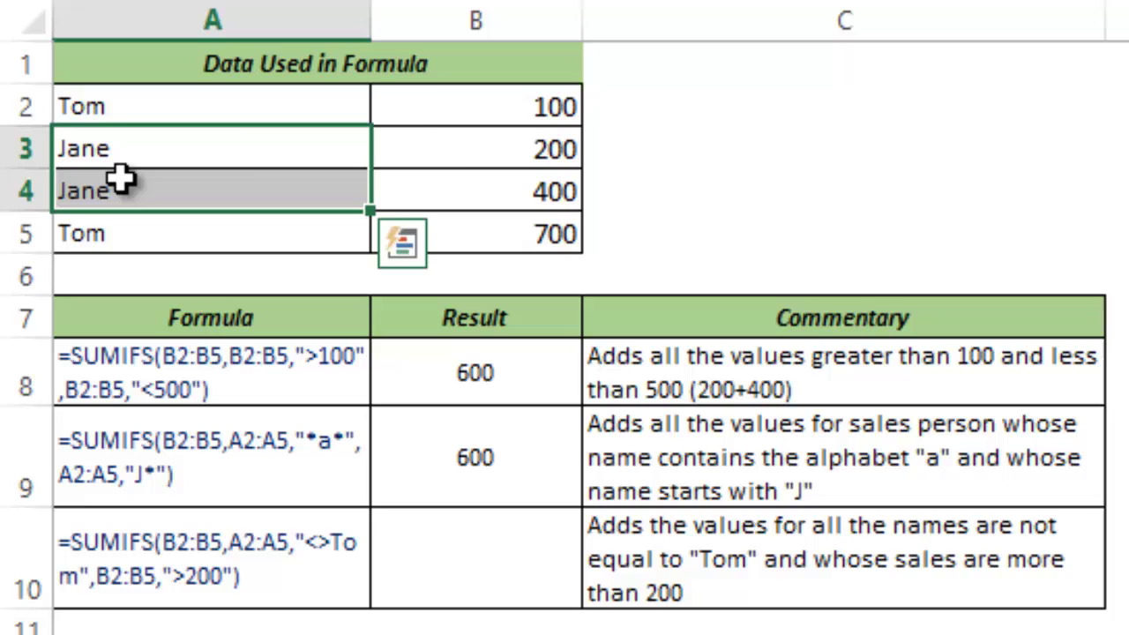
{"action": "left_click_drag", "start_coordinate": [451, 141], "coordinate": [467, 189]}
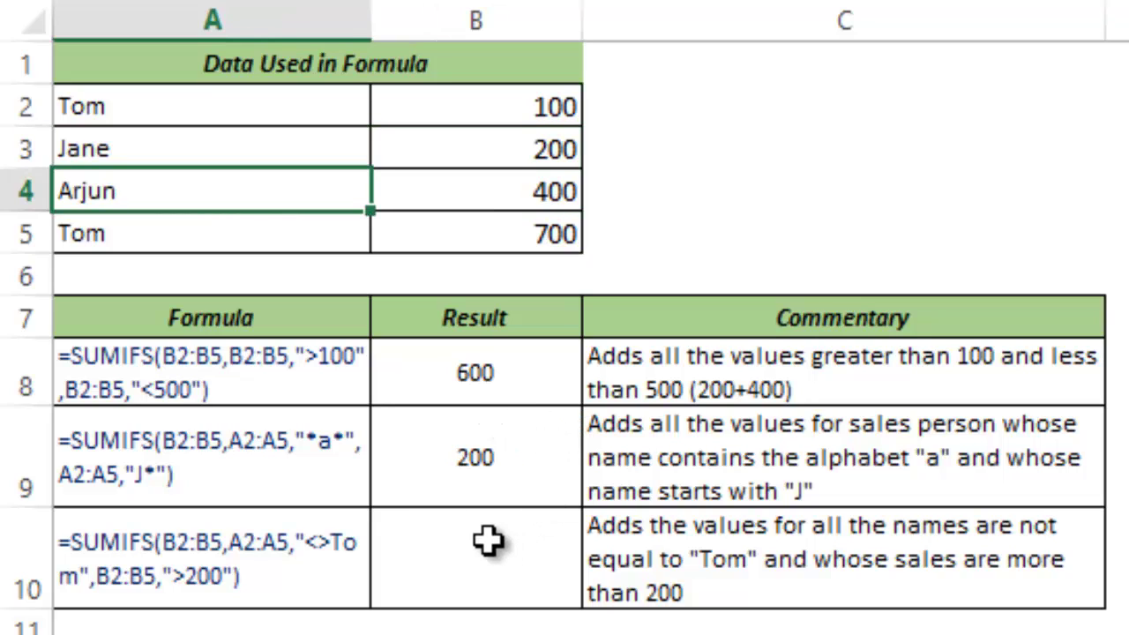
- In B10, start SUMIFS summing B2:B5 where names A2:A5 are "<>Tom"
{"action": "left_click", "coordinate": [487, 539]}
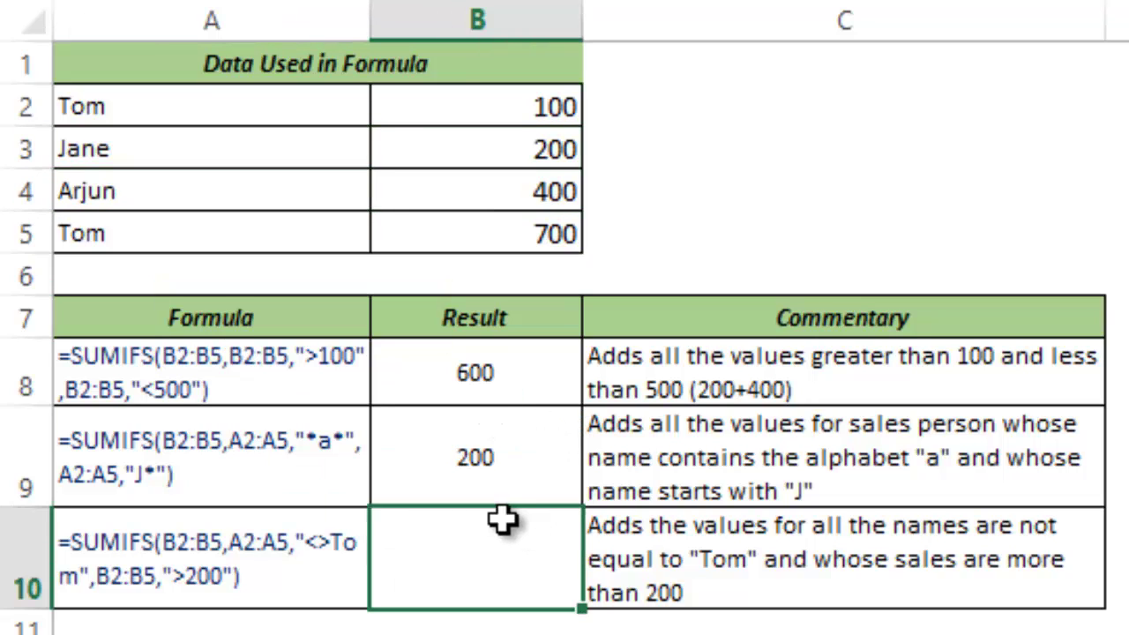
{"action": "type", "text": "=u"}
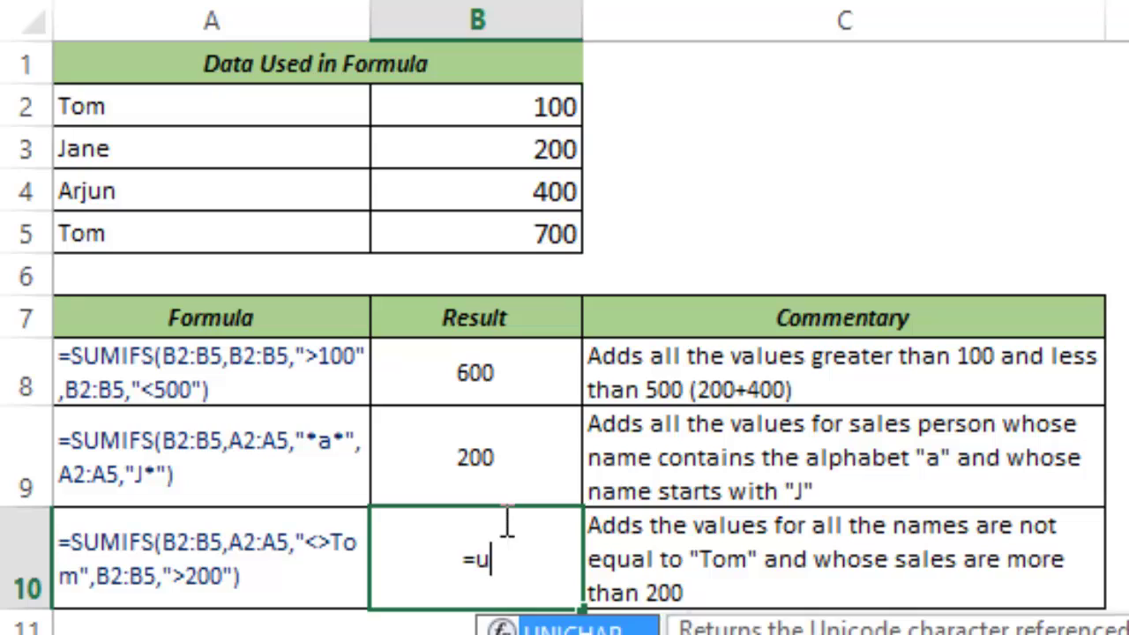
{"action": "key", "text": "BackSpace"}
{"action": "type", "text": "sumi"}
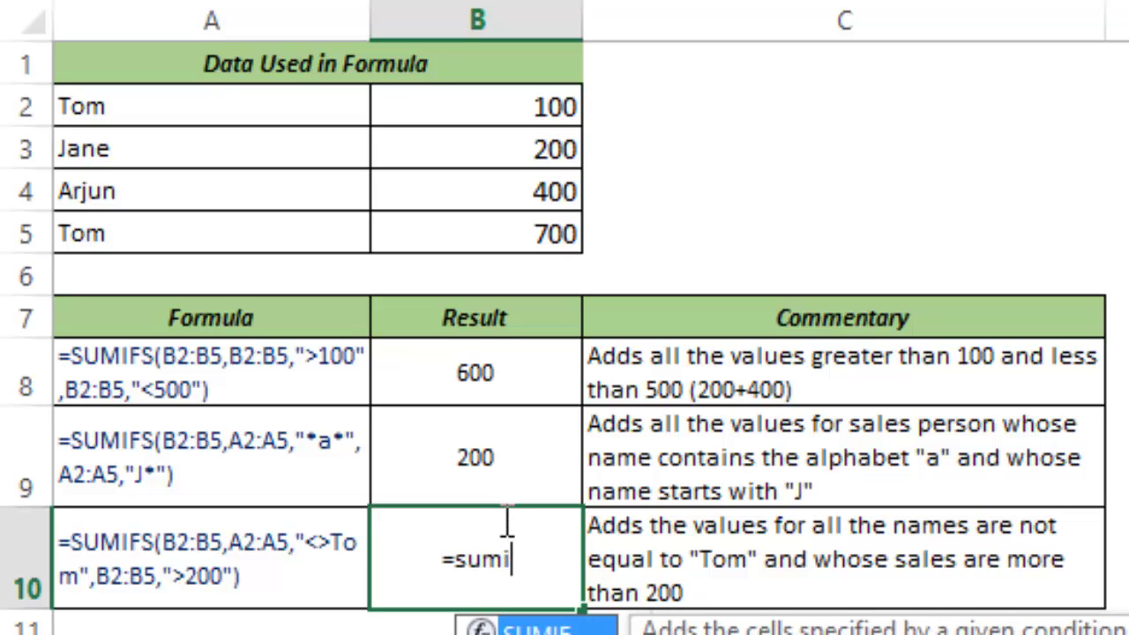
{"action": "type", "text": "fs"}
{"action": "key", "text": "Tab"}
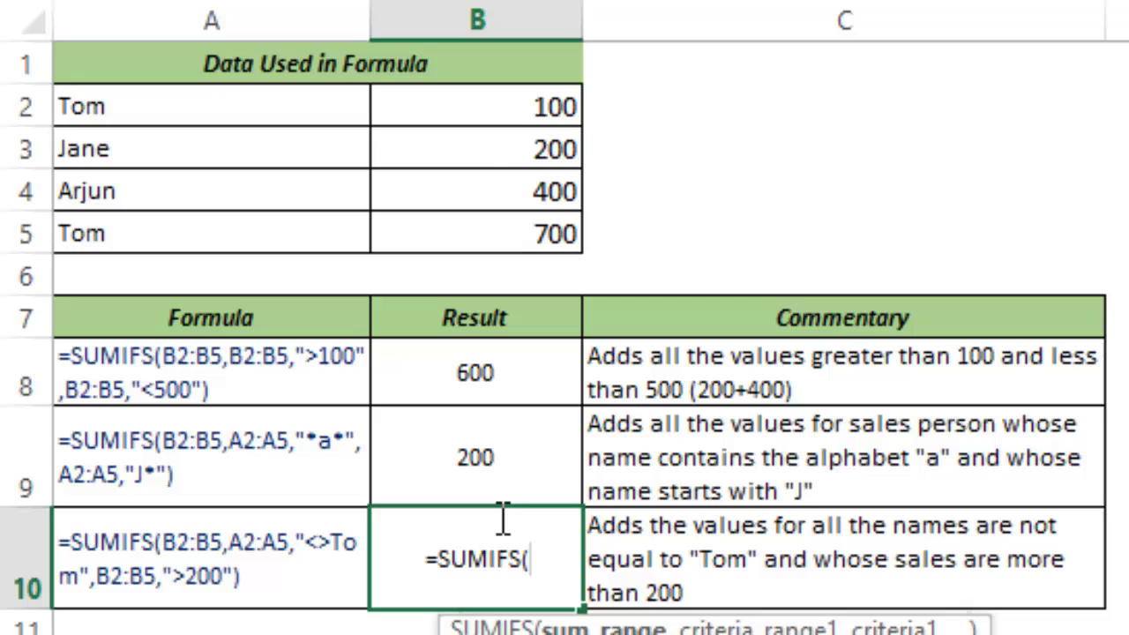
{"action": "left_click_drag", "start_coordinate": [472, 113], "coordinate": [464, 228]}
{"action": "type", "text": ","}
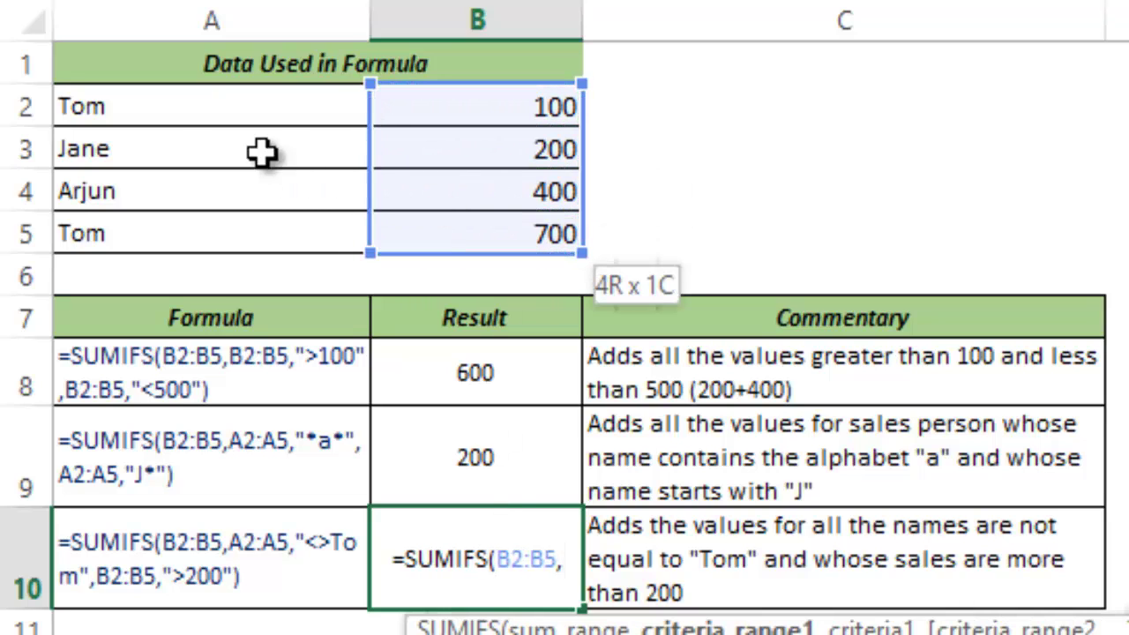
{"action": "left_click_drag", "start_coordinate": [166, 107], "coordinate": [177, 247]}
{"action": "type", "text": ",\""}
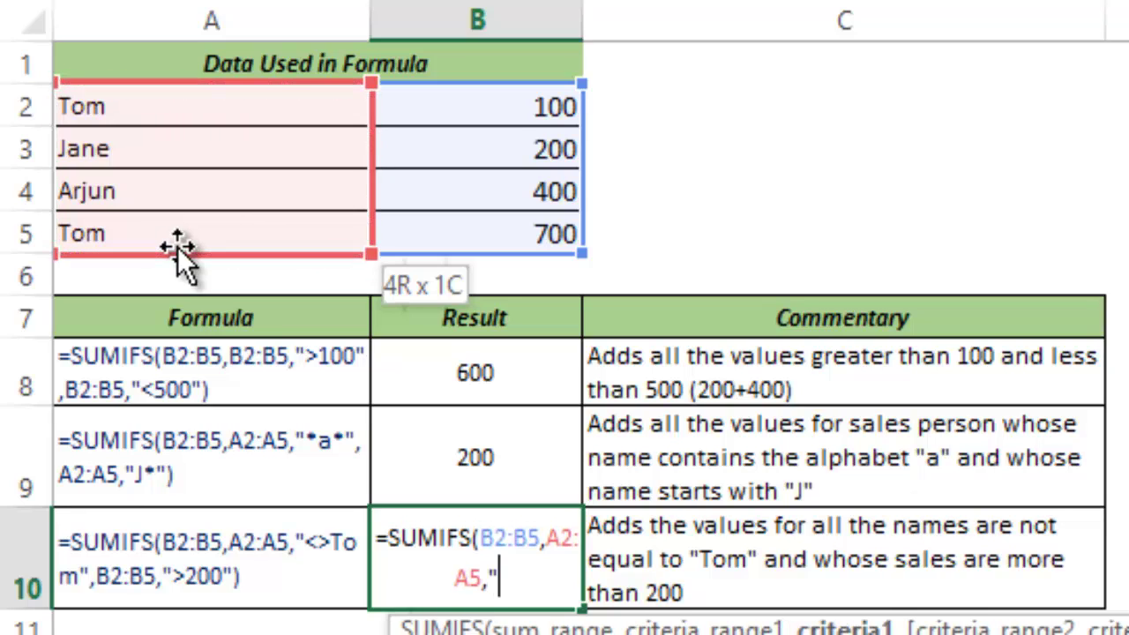
{"action": "type", "text": "<>"}
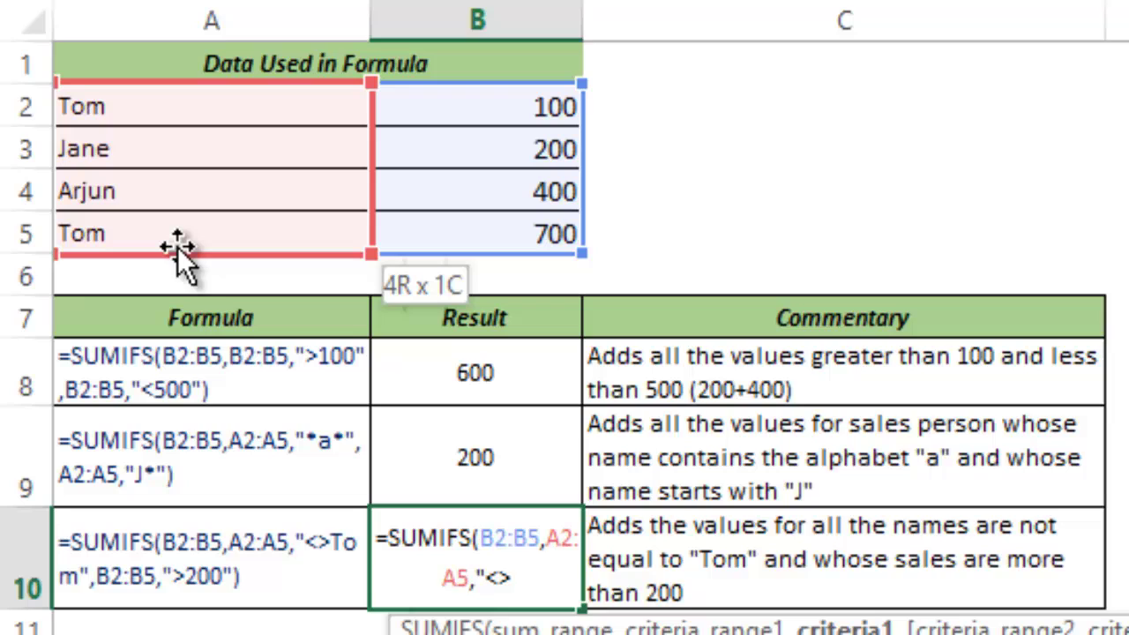
{"action": "type", "text": "Tom\""}
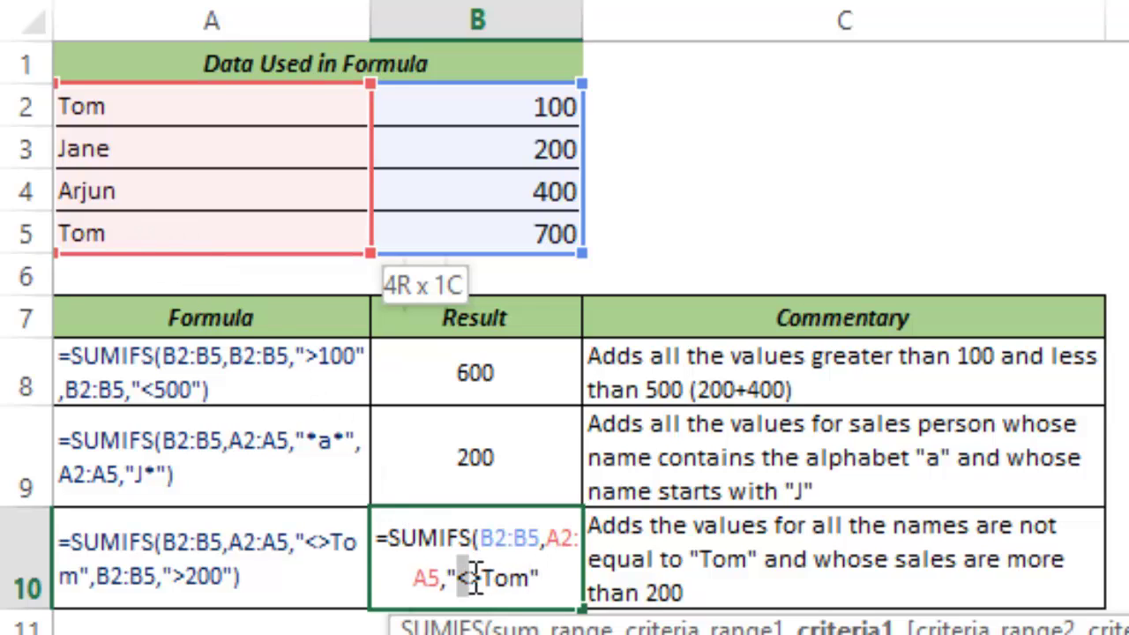
- Add B2:B5 with criterion ">200" as the second condition to close the formula
{"action": "left_click_drag", "start_coordinate": [457, 578], "coordinate": [483, 578]}
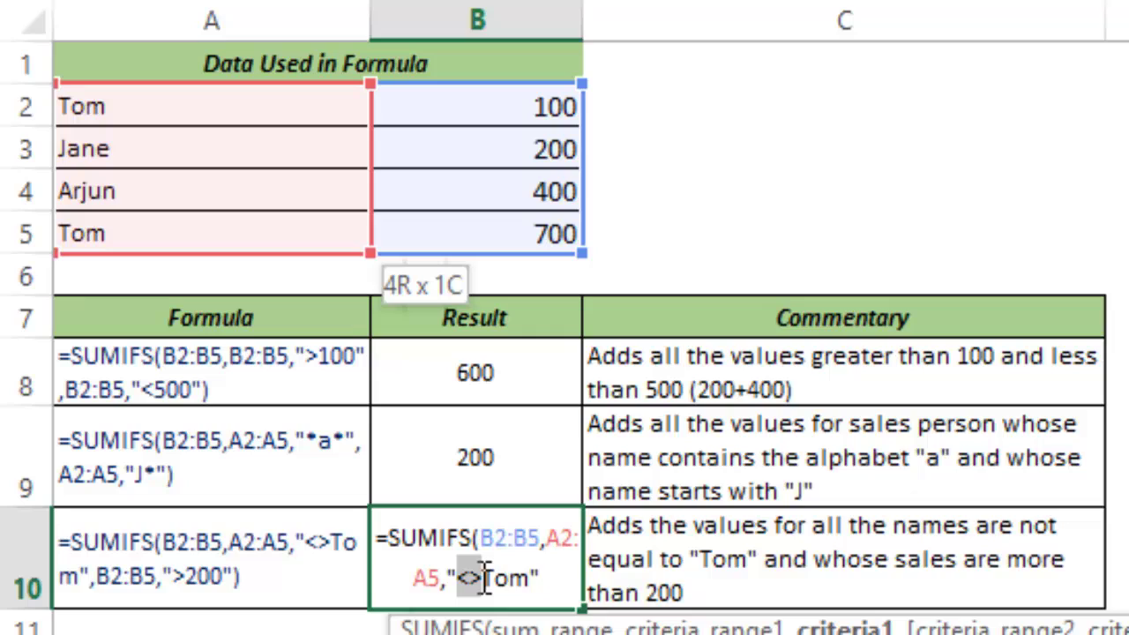
{"action": "left_click", "coordinate": [550, 575]}
{"action": "type", "text": ","}
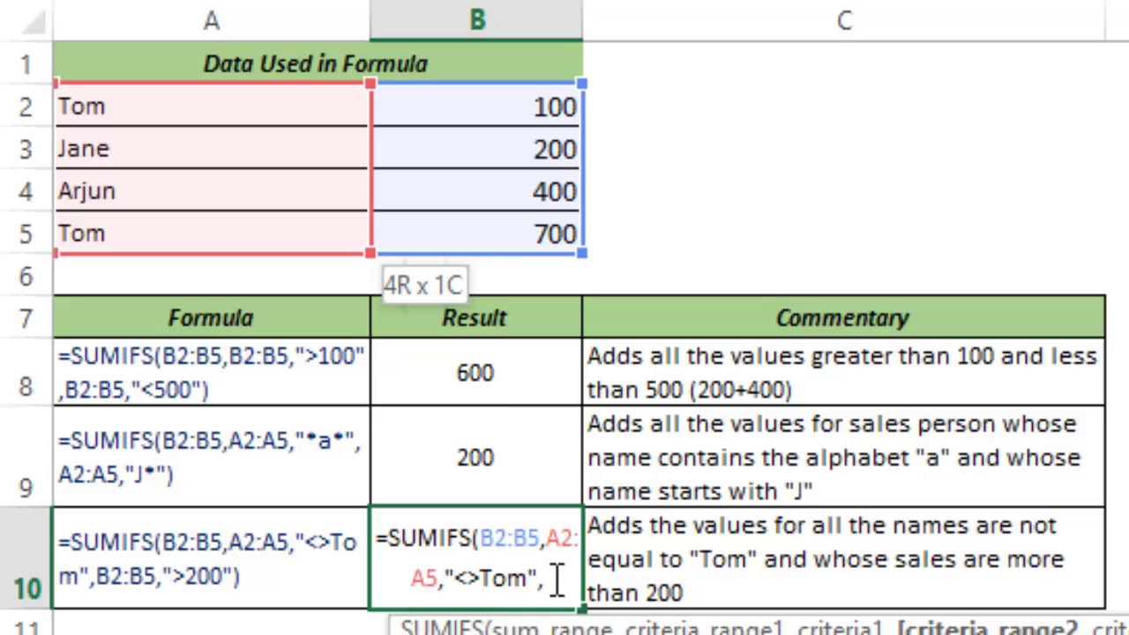
{"action": "left_click_drag", "start_coordinate": [459, 109], "coordinate": [468, 220]}
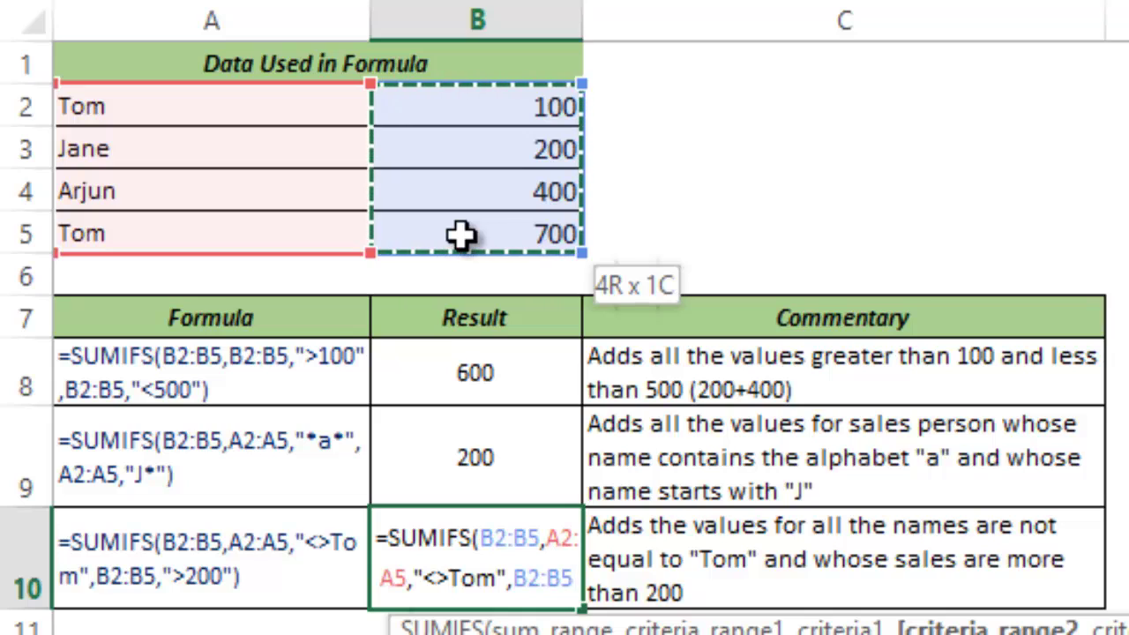
{"action": "type", "text": ","}
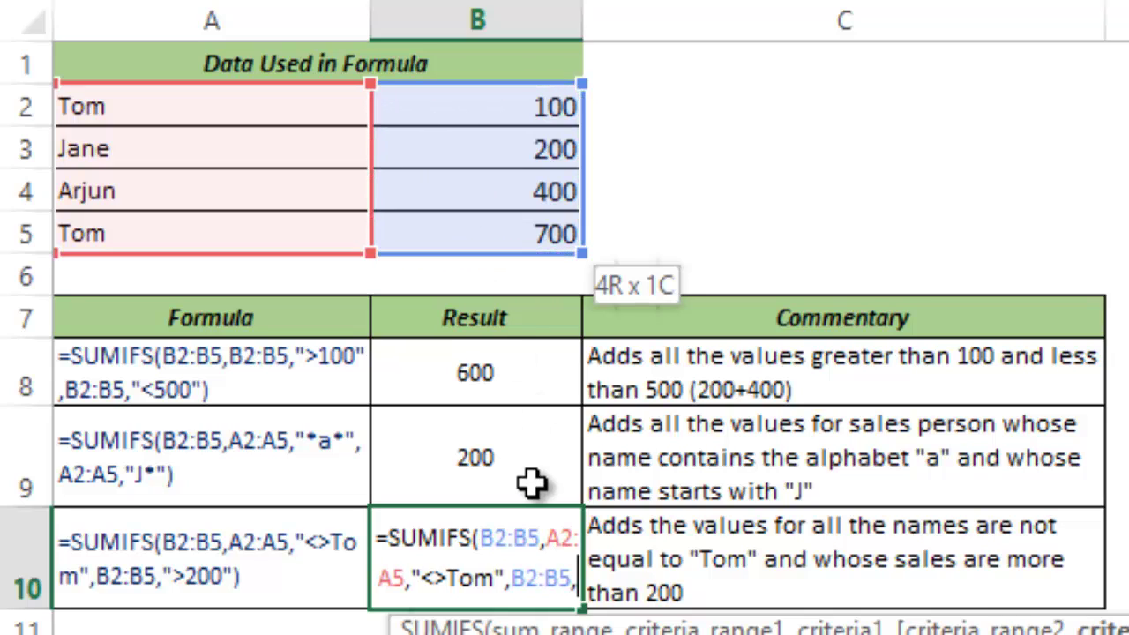
{"action": "type", "text": "\">"}
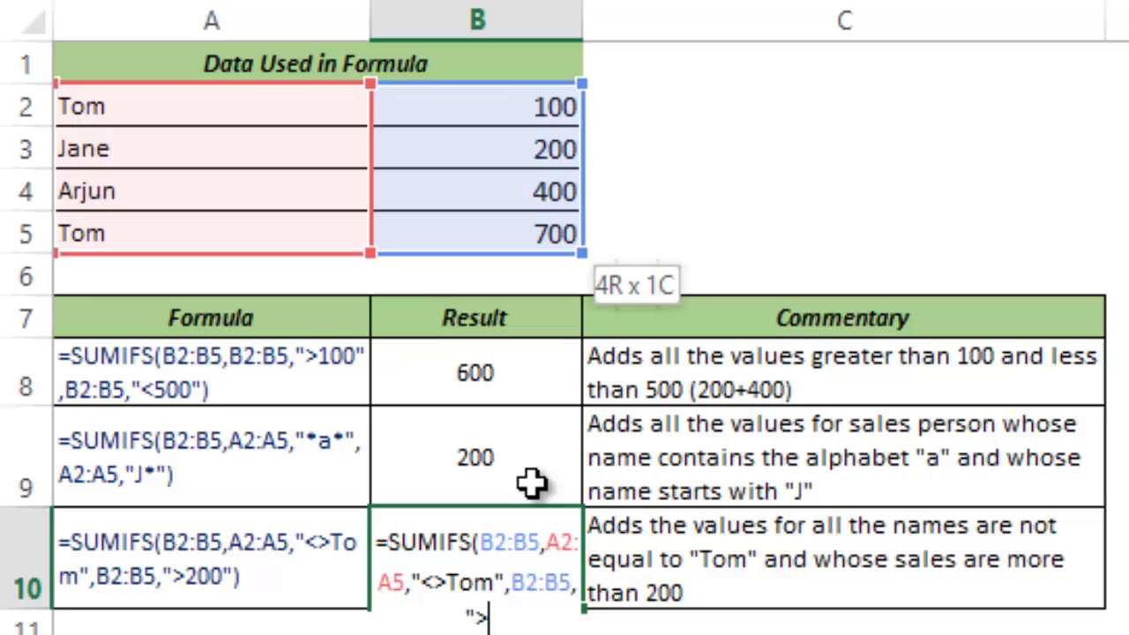
{"action": "type", "text": "200\")"}
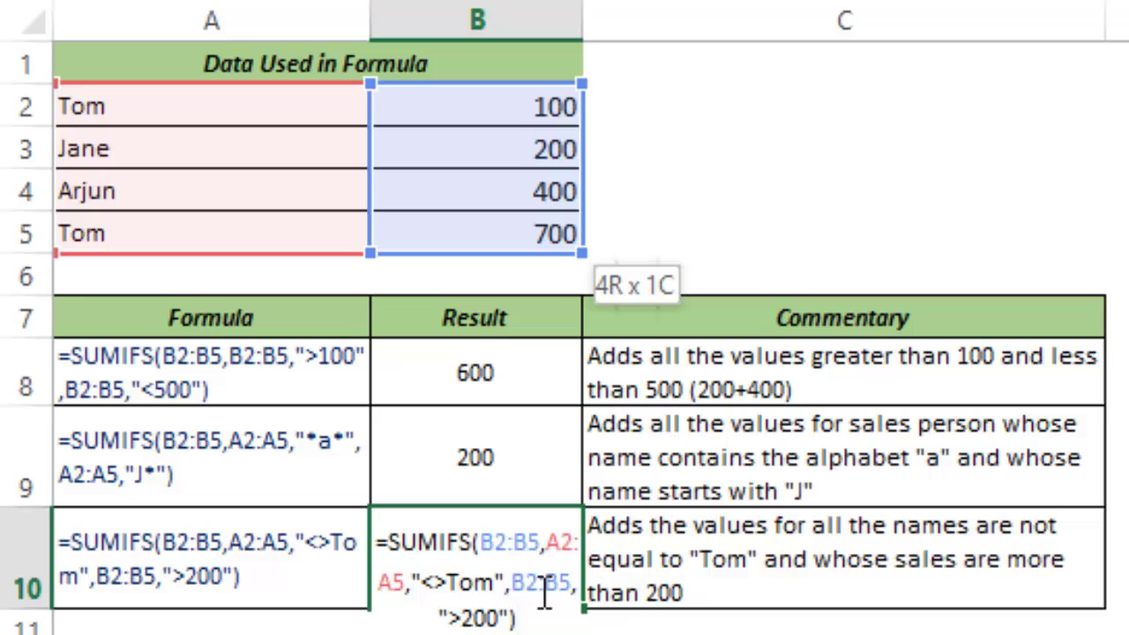
{"action": "key", "text": "ctrl+Return"}
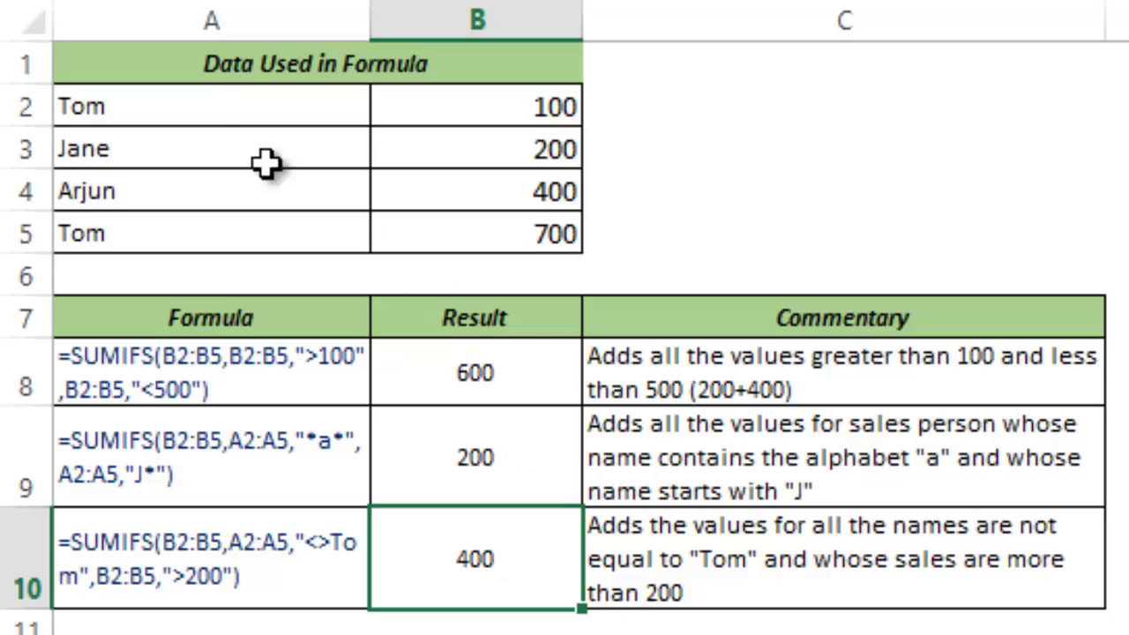
{"action": "left_click_drag", "start_coordinate": [159, 100], "coordinate": [166, 228]}
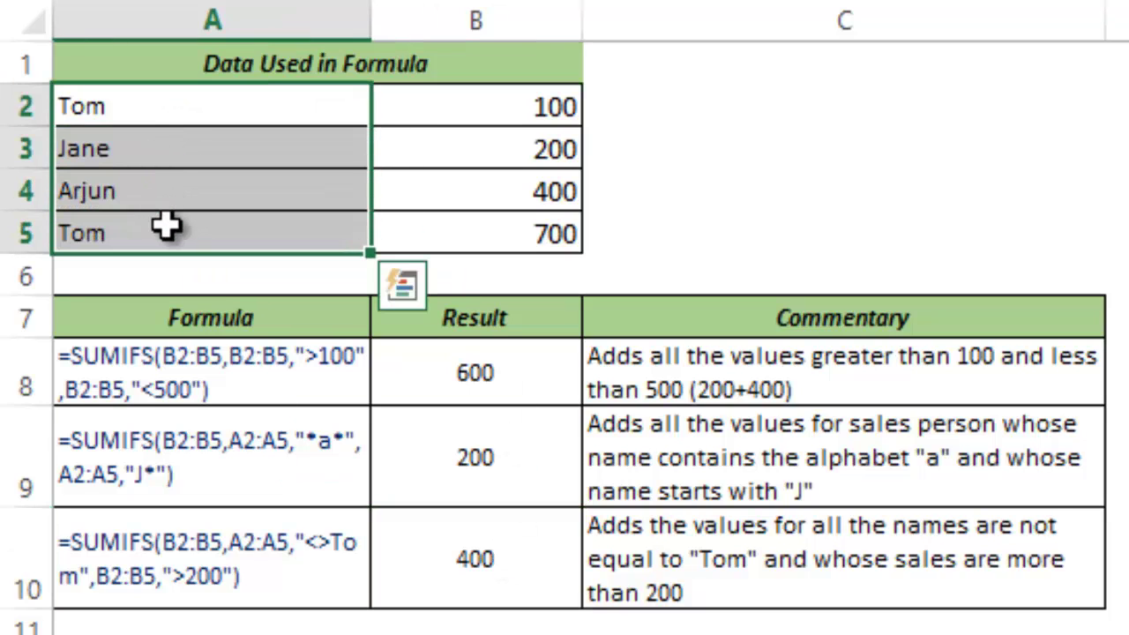
{"action": "left_click", "coordinate": [138, 103]}
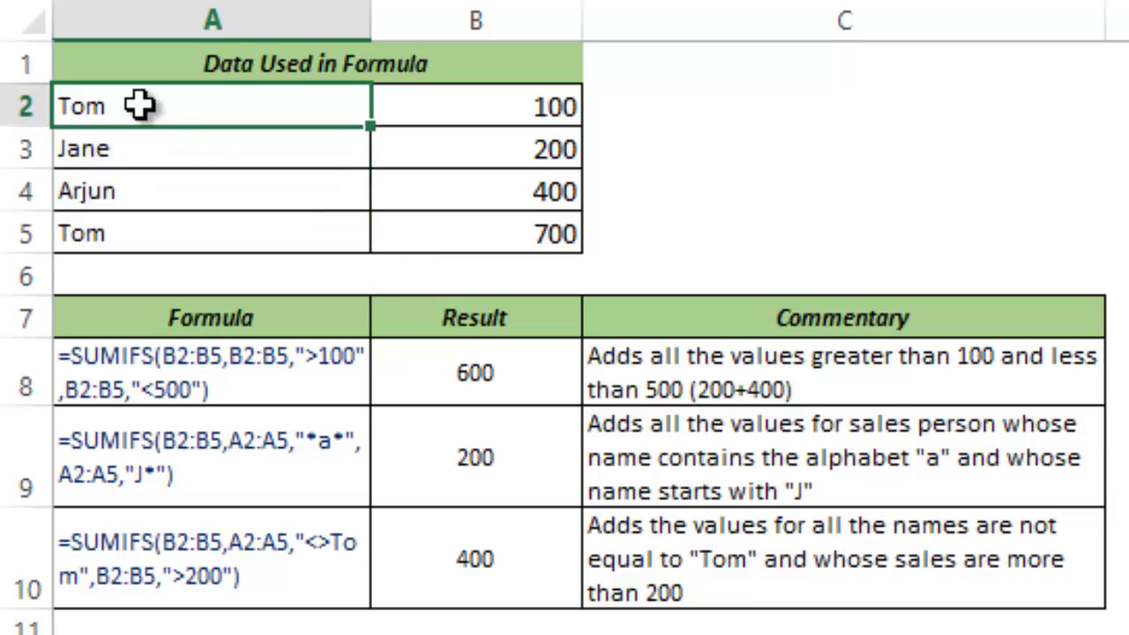
{"action": "left_click", "coordinate": [162, 152]}
{"action": "left_click", "coordinate": [165, 185]}
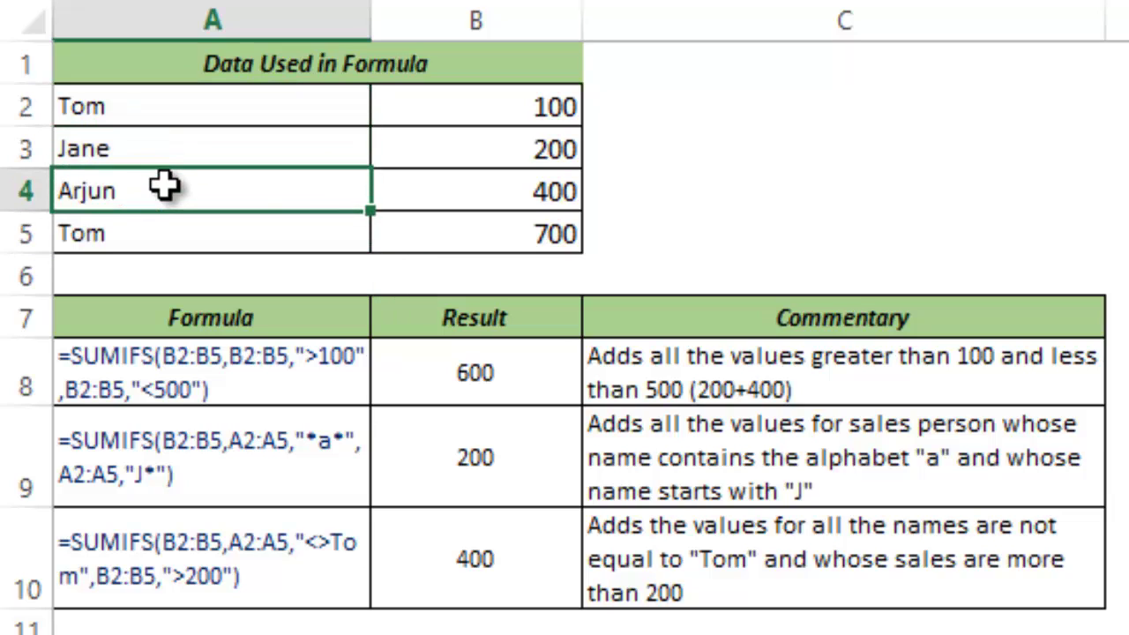
{"action": "left_click", "coordinate": [165, 226]}
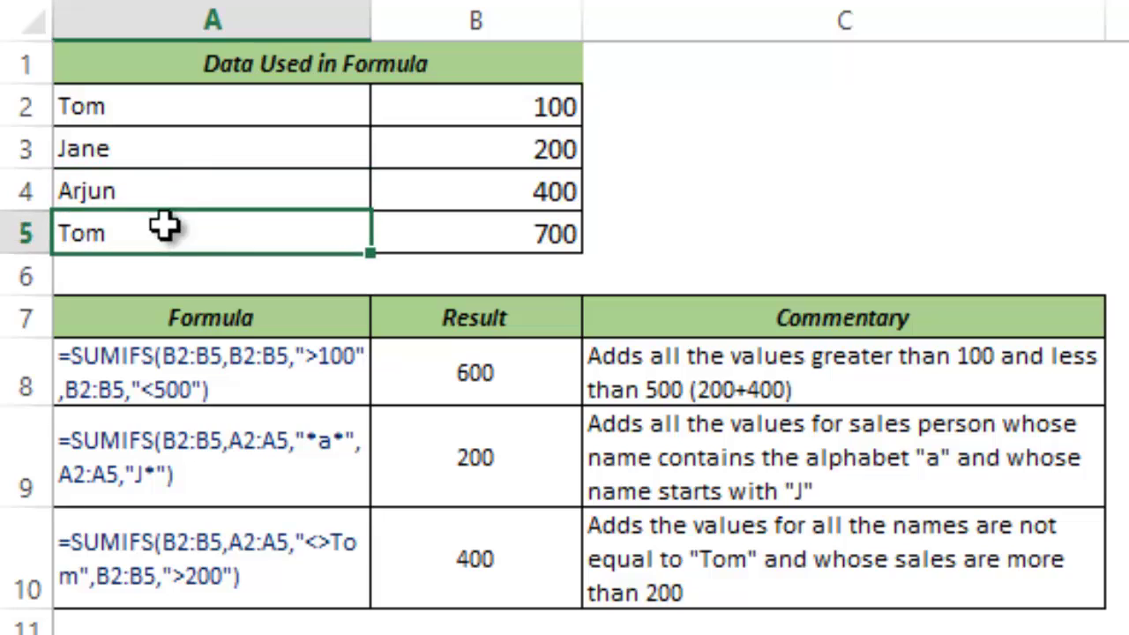
{"action": "left_click", "coordinate": [158, 146]}
{"action": "left_click_drag", "start_coordinate": [158, 176], "coordinate": [154, 196]}
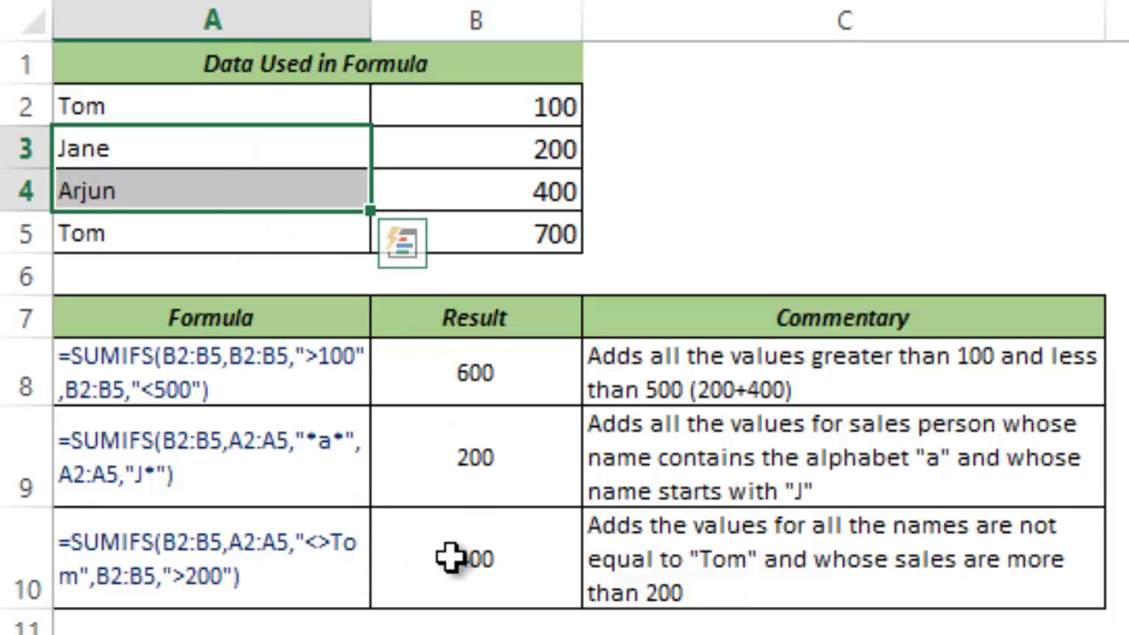
{"action": "left_click_drag", "start_coordinate": [451, 118], "coordinate": [452, 229]}
{"action": "left_click", "coordinate": [448, 118]}
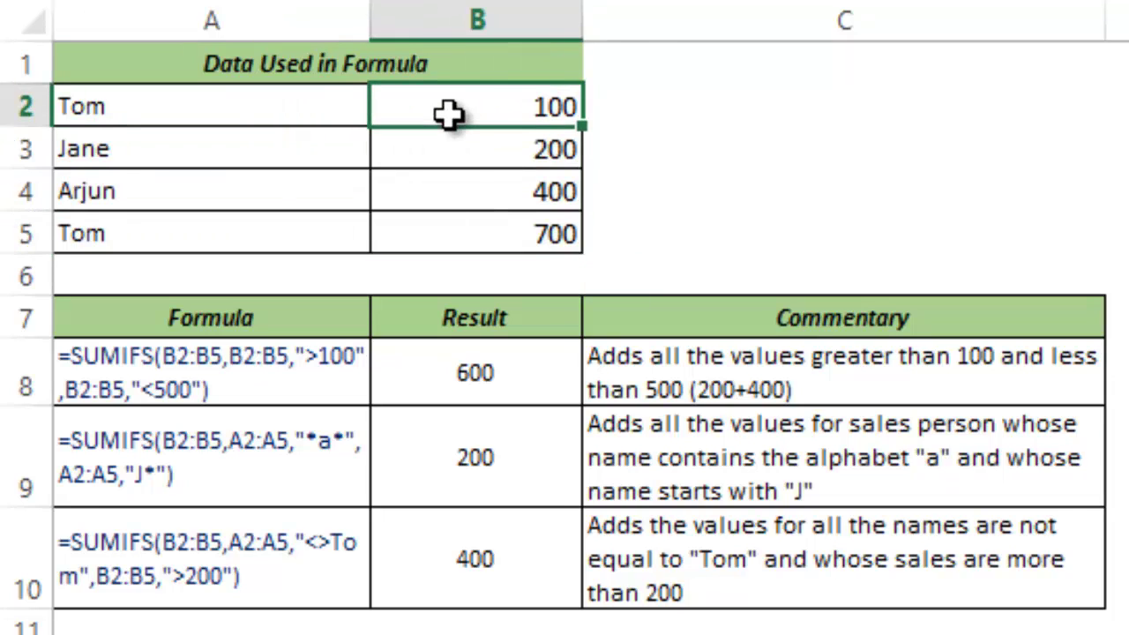
{"action": "left_click", "coordinate": [451, 149]}
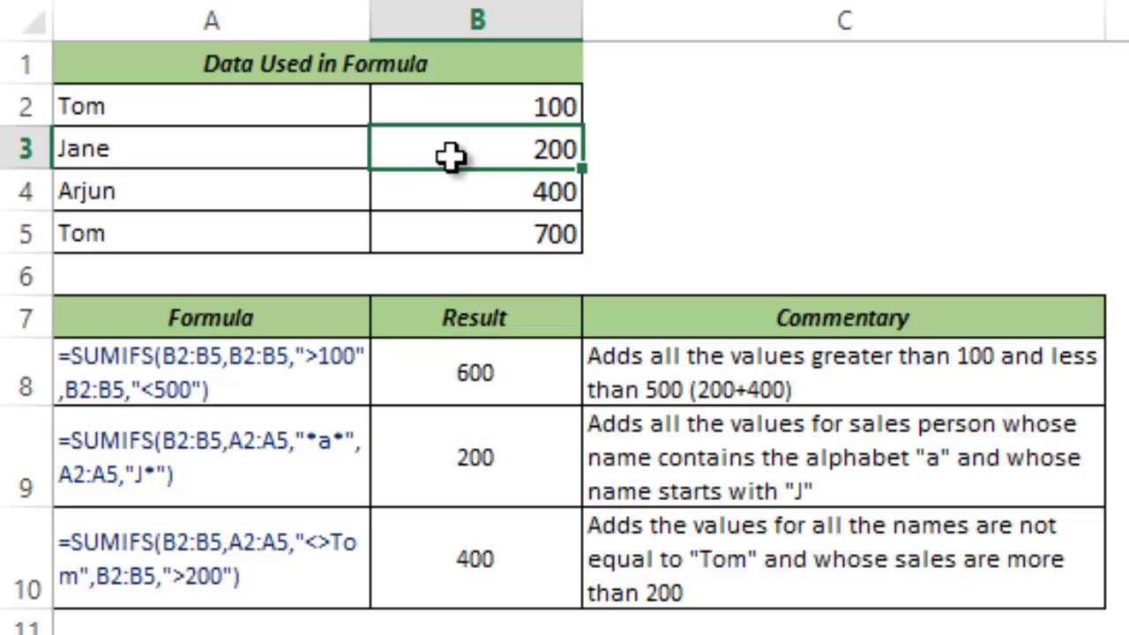
{"action": "left_click", "coordinate": [451, 194]}
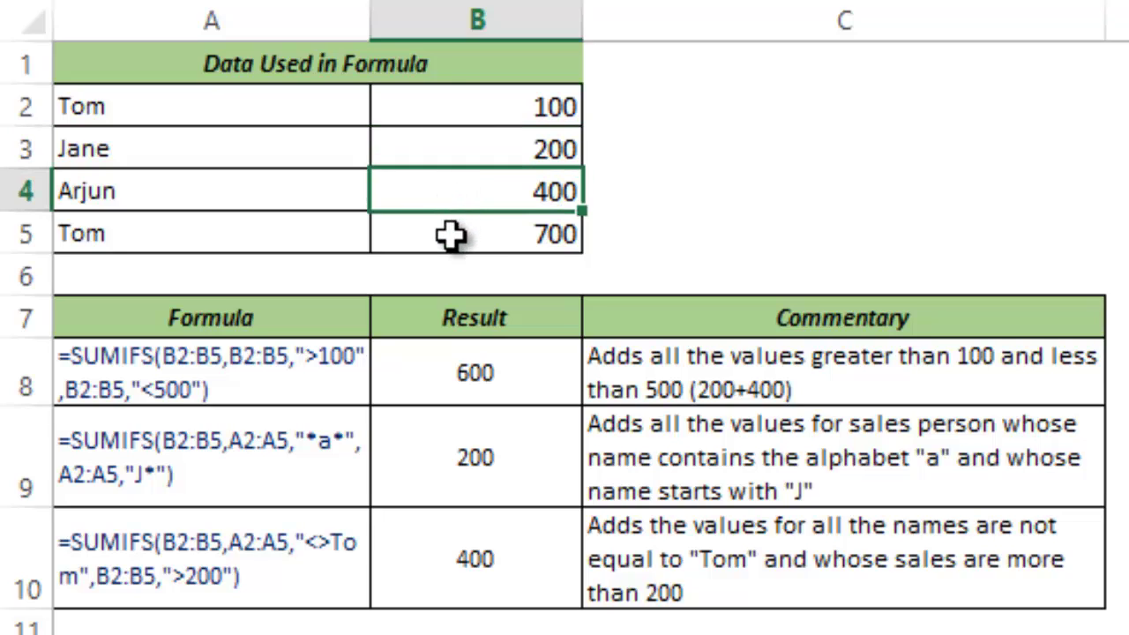
{"action": "left_click", "coordinate": [451, 236]}
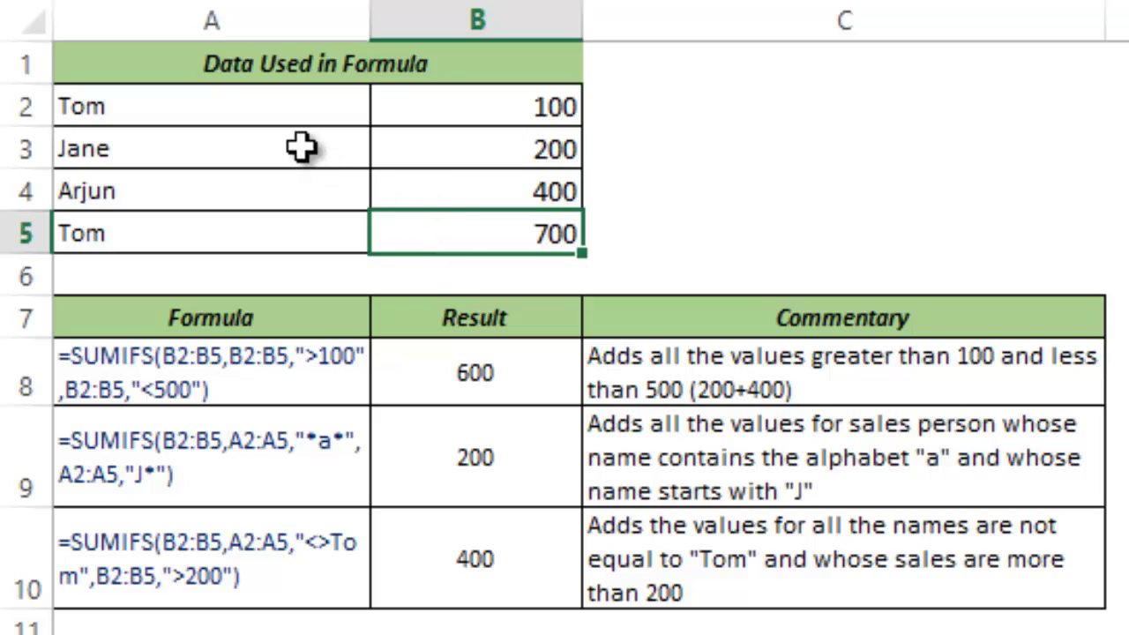
{"action": "left_click_drag", "start_coordinate": [300, 148], "coordinate": [287, 183]}
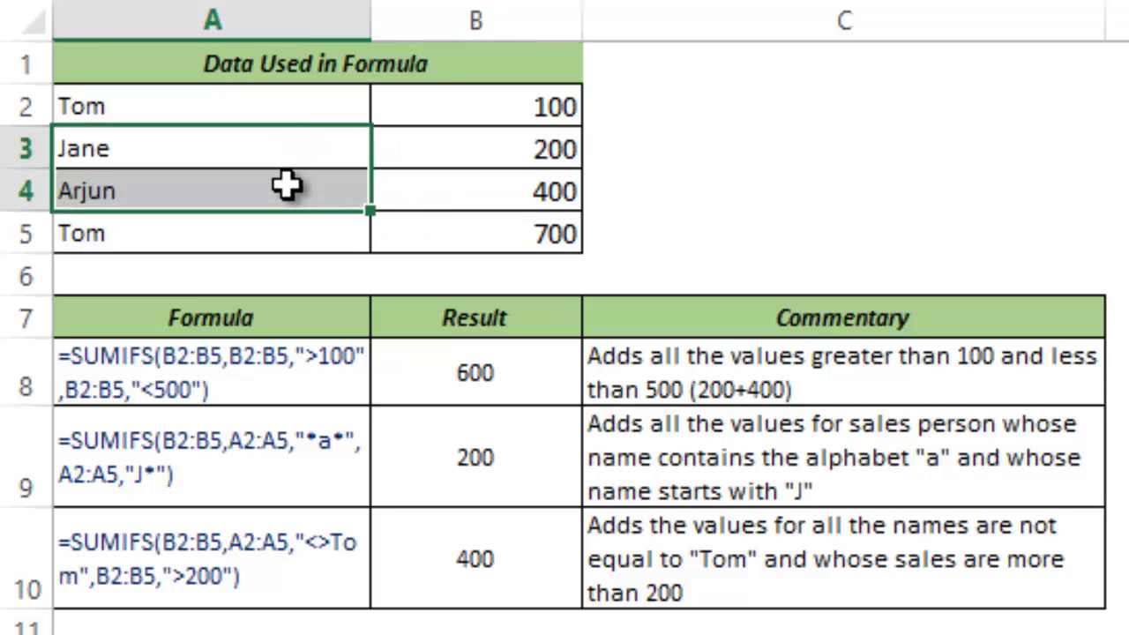
{"action": "left_click", "coordinate": [419, 188]}
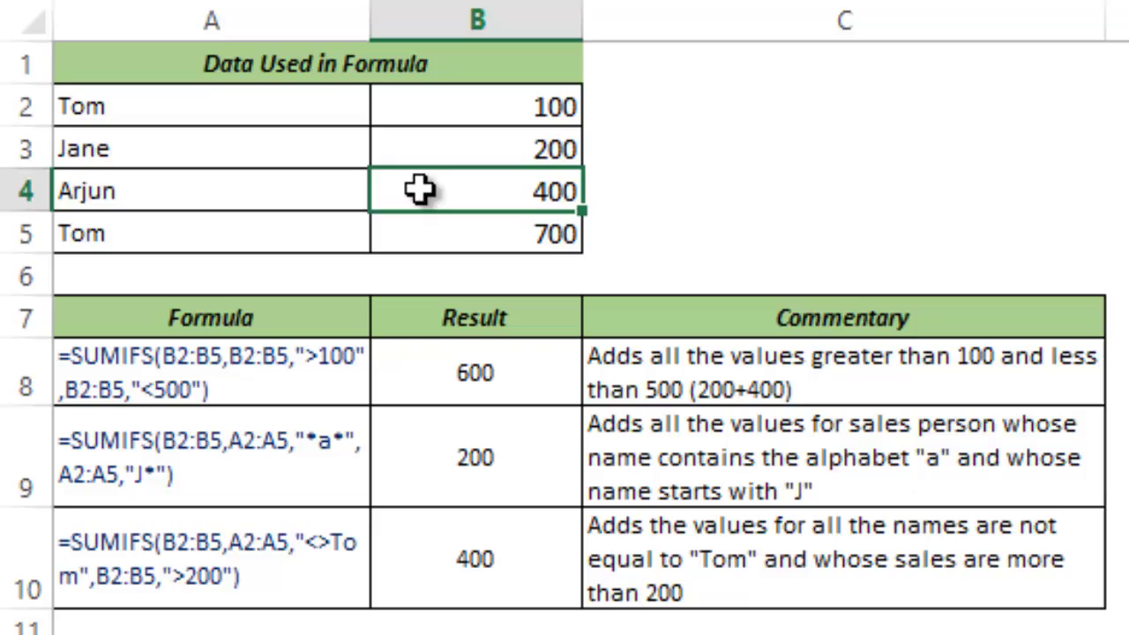